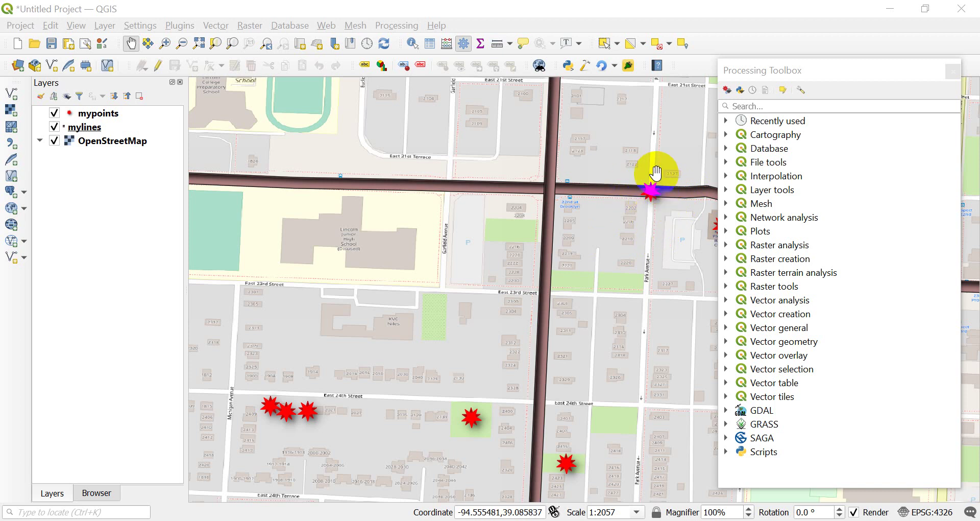
- Close the Processing Toolbox panel so the map with mypoints and mylines fills the view
{"action": "left_click", "coordinate": [945, 73]}
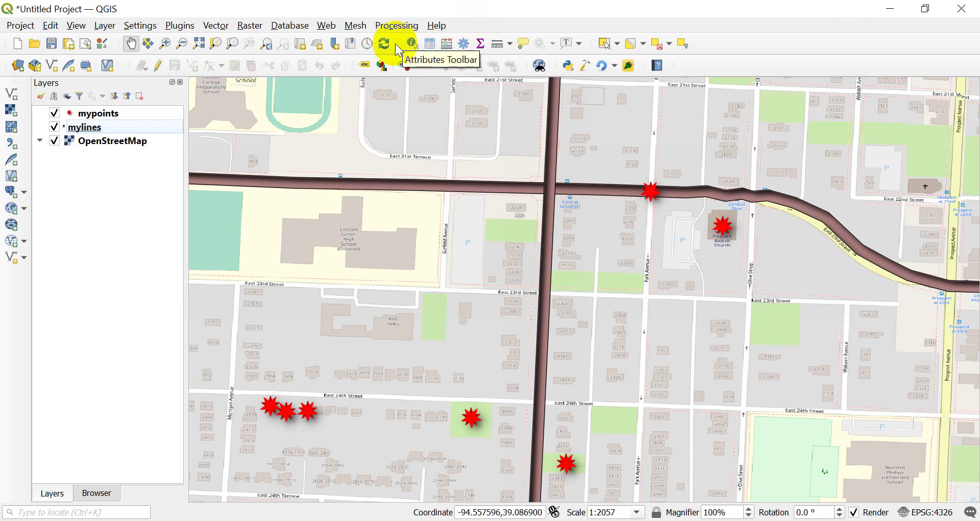
- Reopen the Processing Toolbox and select Join attributes by nearest under Vector general
{"action": "left_click_drag", "start_coordinate": [399, 42], "coordinate": [469, 49]}
{"action": "left_click", "coordinate": [464, 44]}
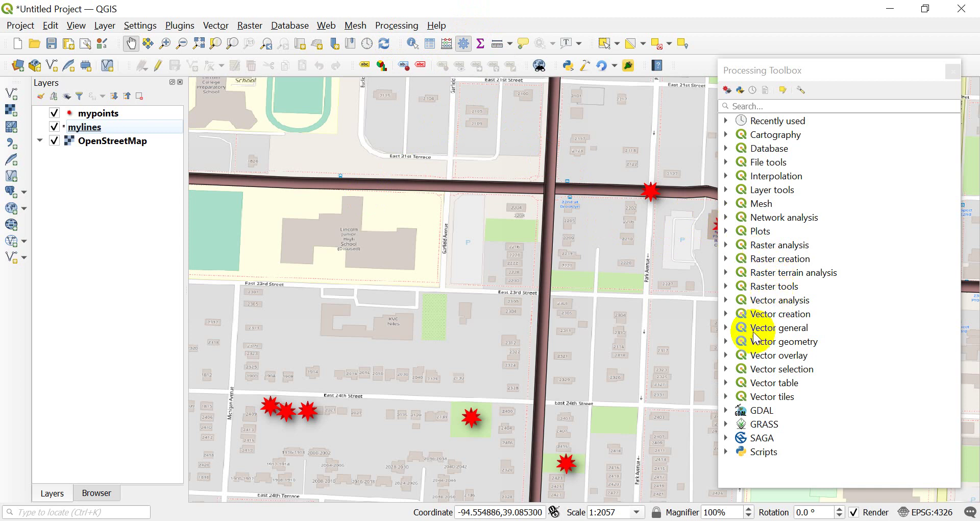
{"action": "left_click", "coordinate": [725, 327]}
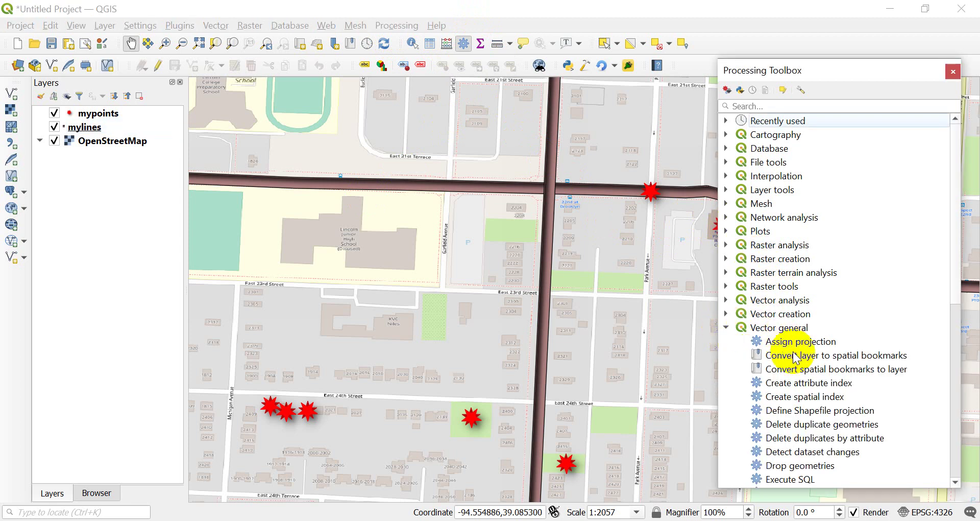
{"action": "scroll", "coordinate": [786, 359], "scroll_direction": "down", "scroll_amount": 5}
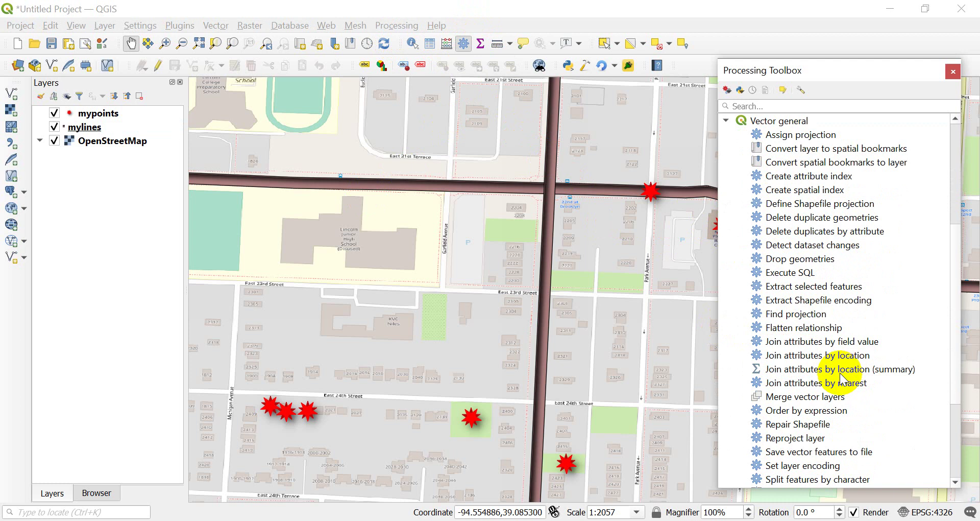
{"action": "left_click", "coordinate": [799, 384]}
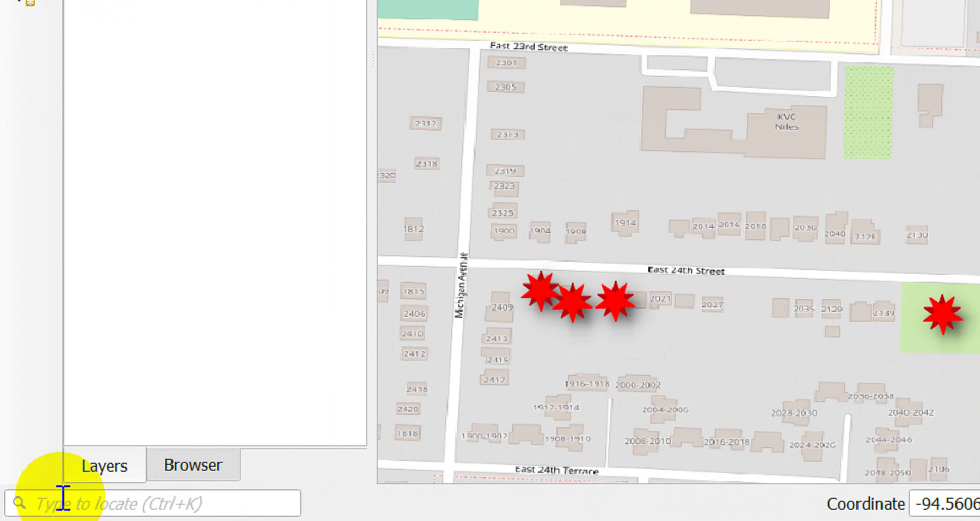
- Search the locator for 'join a' and open the Join attributes by nearest tool
{"action": "left_click", "coordinate": [63, 498]}
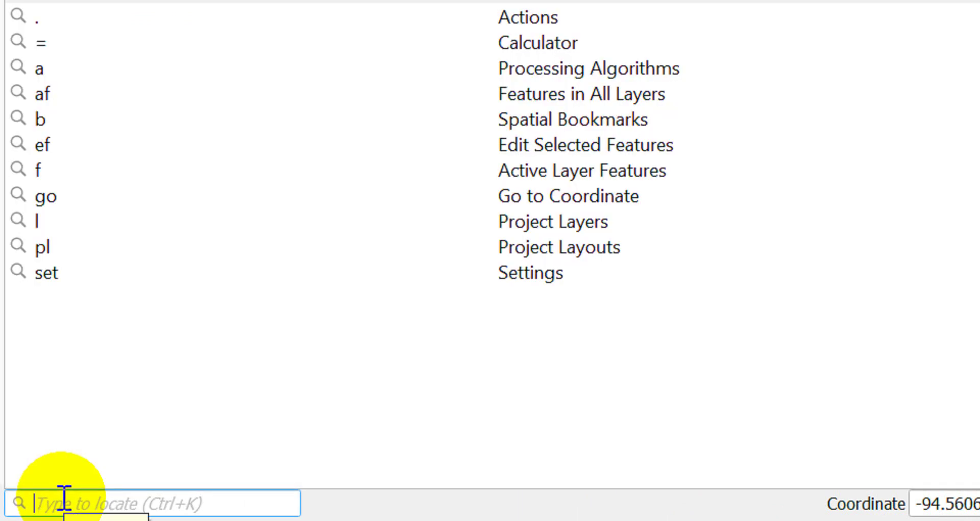
{"action": "type", "text": "spatial"}
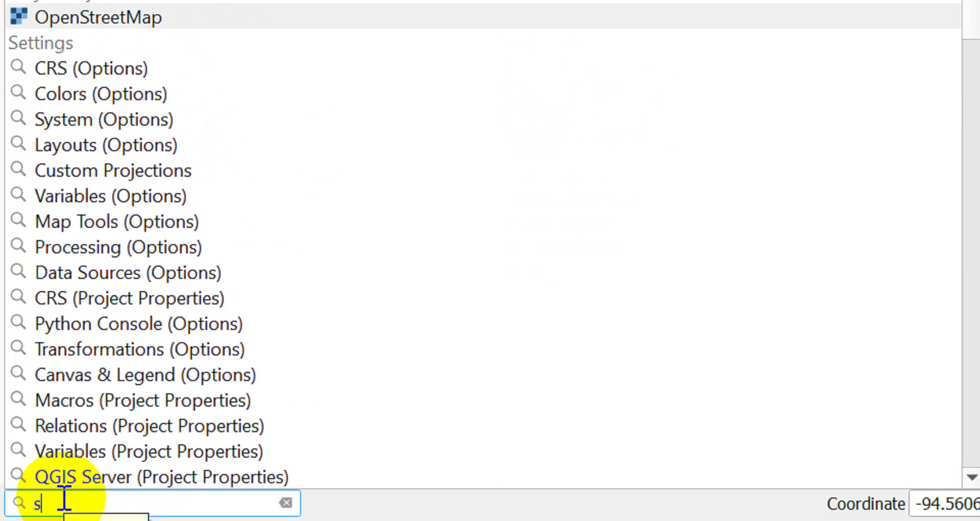
{"action": "key", "text": "BackSpace"}
{"action": "type", "text": "join a"}
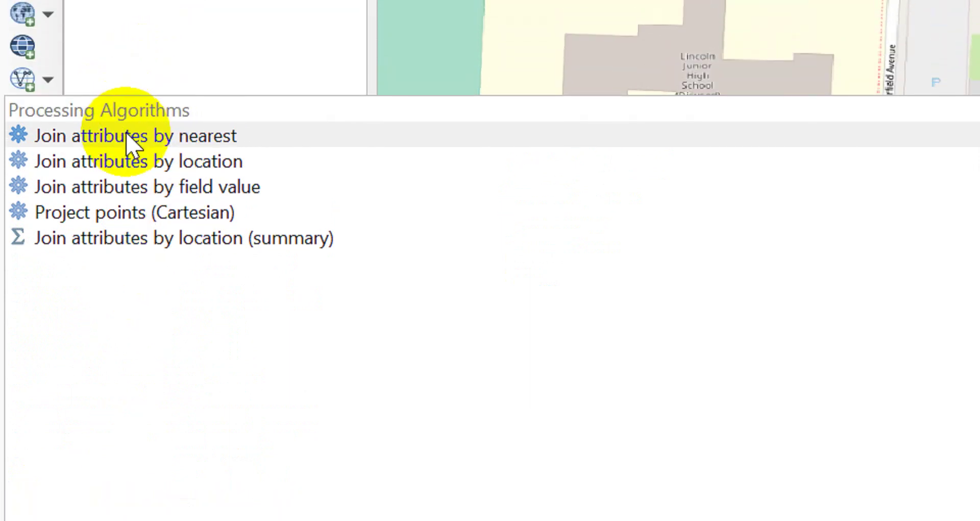
{"action": "left_click", "coordinate": [126, 135]}
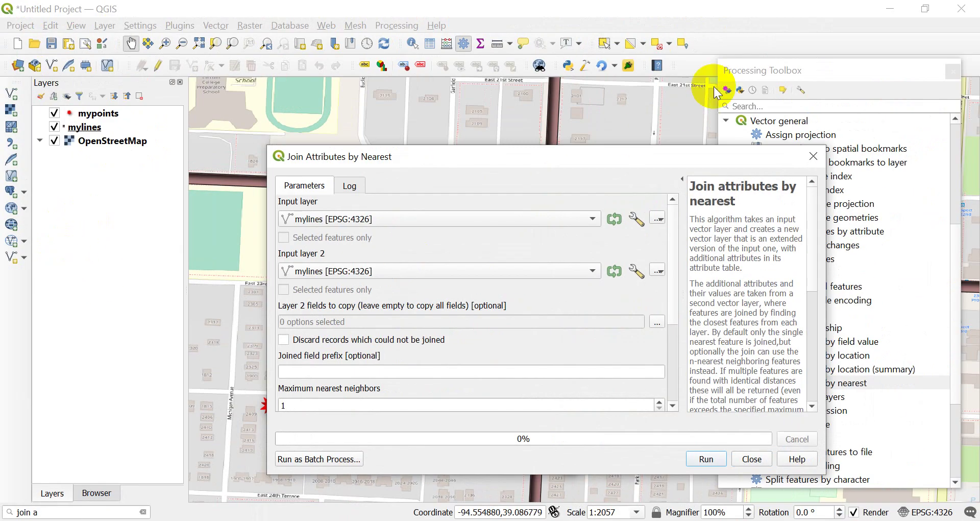
- Close the toolbox and set the join's input layer to mypoints and input layer 2 to mylines
{"action": "left_click", "coordinate": [952, 72]}
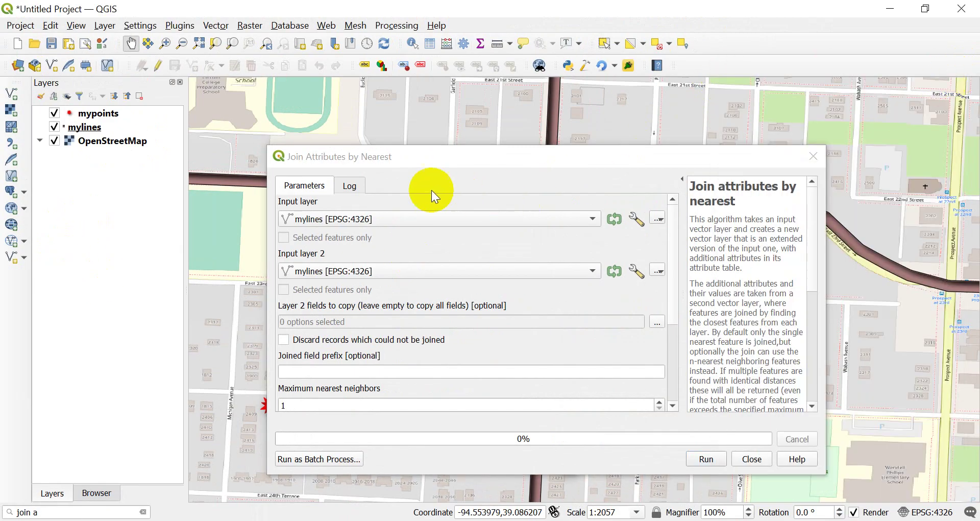
{"action": "left_click_drag", "start_coordinate": [393, 166], "coordinate": [376, 135]}
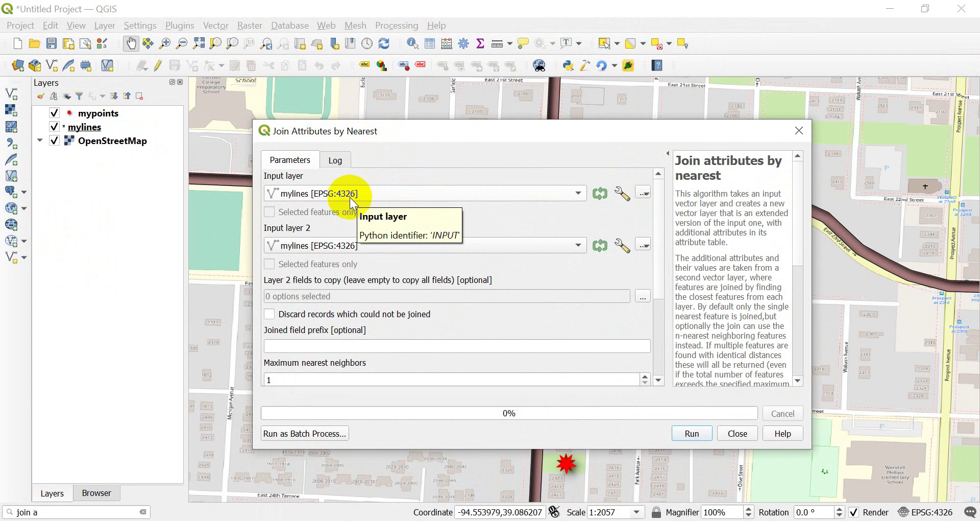
{"action": "left_click", "coordinate": [419, 246]}
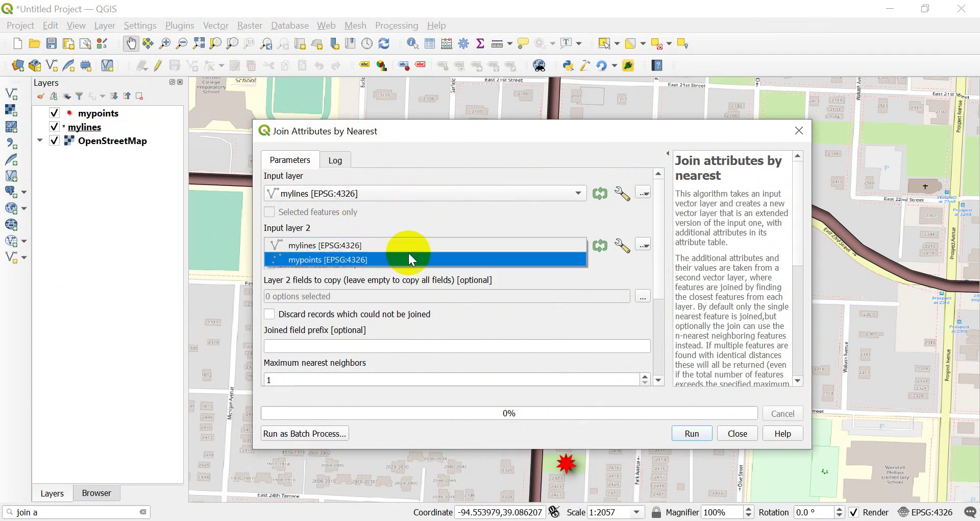
{"action": "left_click", "coordinate": [411, 260]}
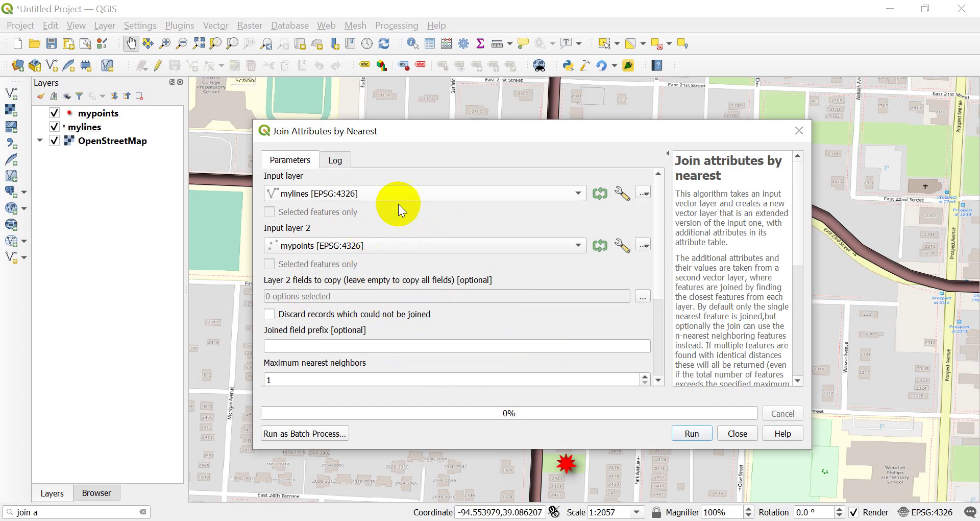
{"action": "left_click", "coordinate": [433, 197]}
{"action": "left_click", "coordinate": [415, 207]}
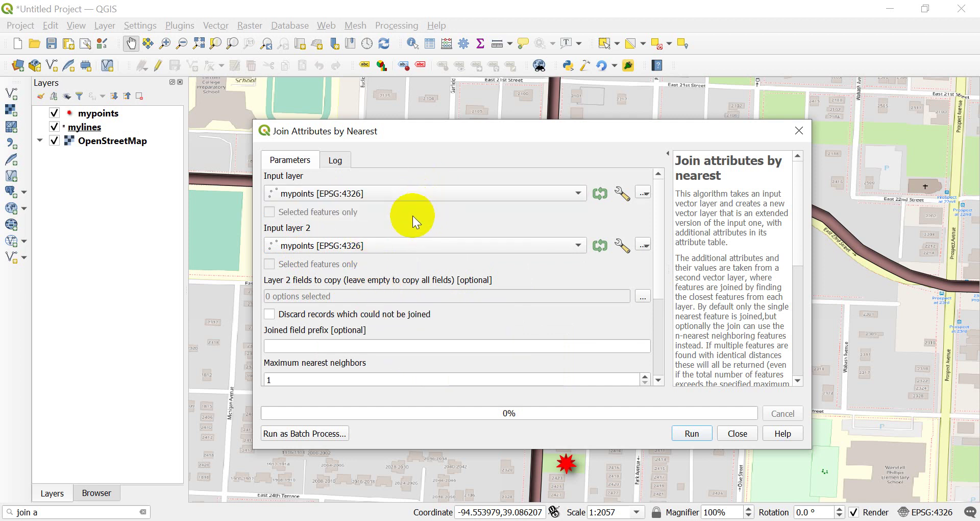
{"action": "left_click", "coordinate": [408, 246]}
{"action": "left_click", "coordinate": [376, 228]}
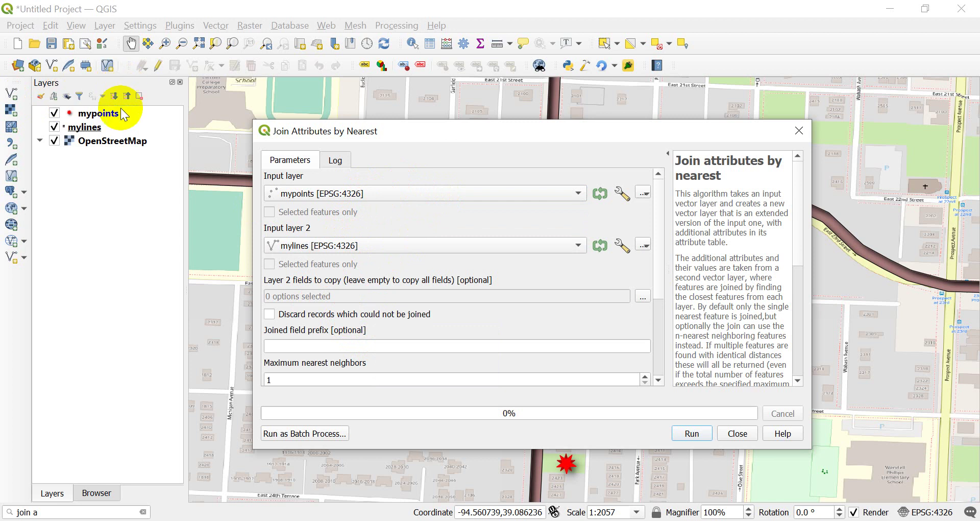
{"action": "right_click", "coordinate": [116, 119]}
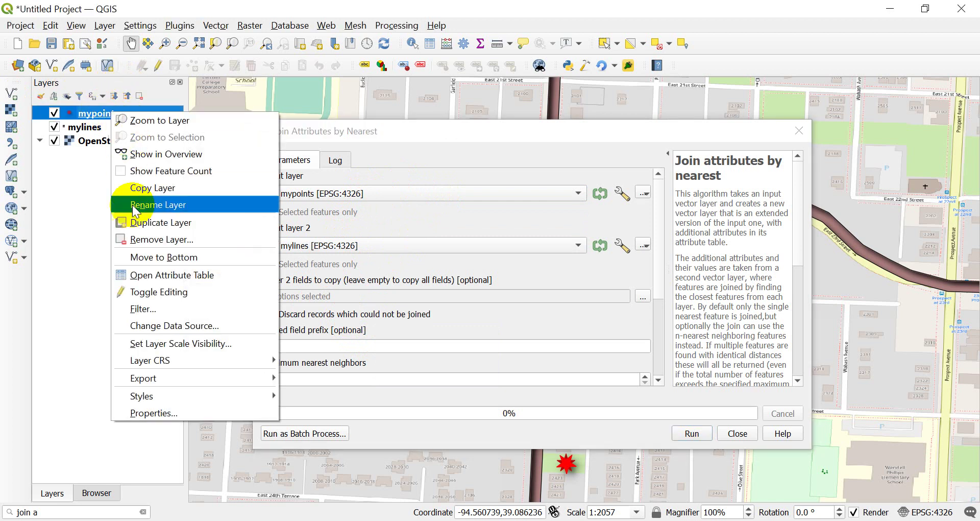
{"action": "left_click", "coordinate": [143, 278]}
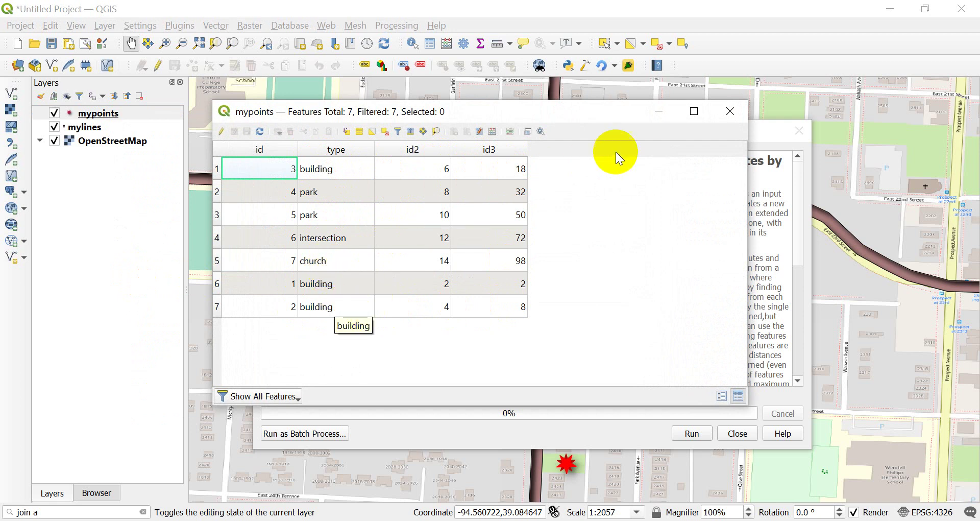
{"action": "left_click", "coordinate": [727, 110]}
- Open the mylines attribute table and widen the name column to show full road names
{"action": "left_click", "coordinate": [90, 128]}
{"action": "right_click", "coordinate": [90, 130]}
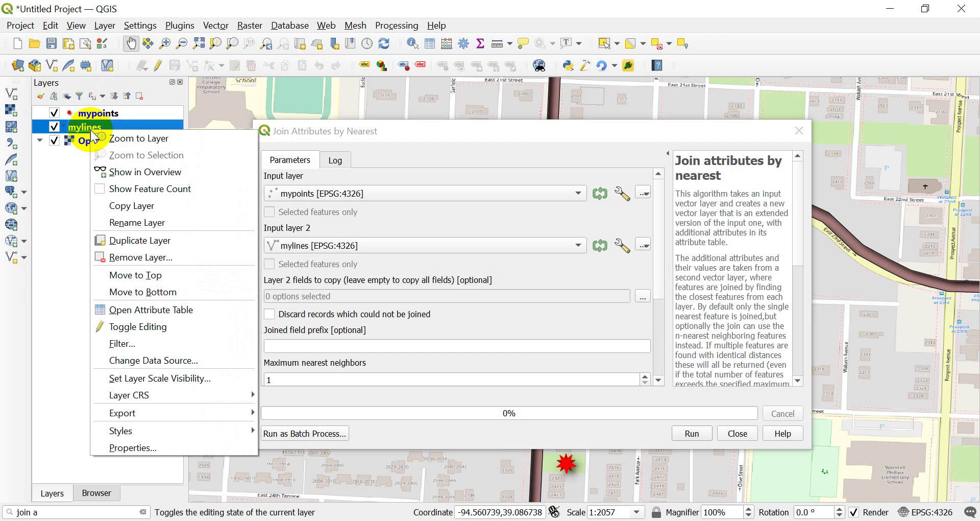
{"action": "left_click", "coordinate": [156, 312]}
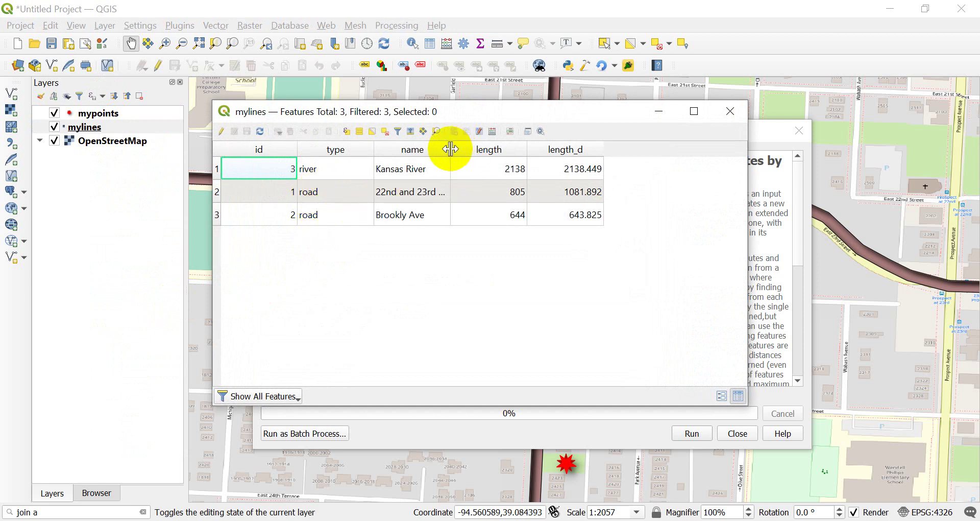
{"action": "left_click_drag", "start_coordinate": [450, 148], "coordinate": [480, 149]}
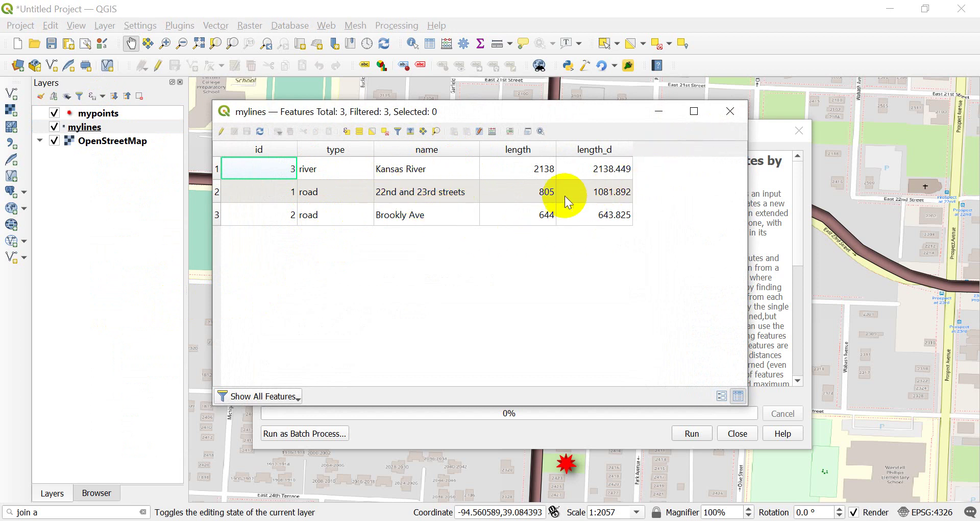
- Compare the length and length_d values (2138.449, 1081.892, 643.825) of the three roads, then close the table
{"action": "left_click", "coordinate": [533, 172]}
{"action": "left_click", "coordinate": [536, 214]}
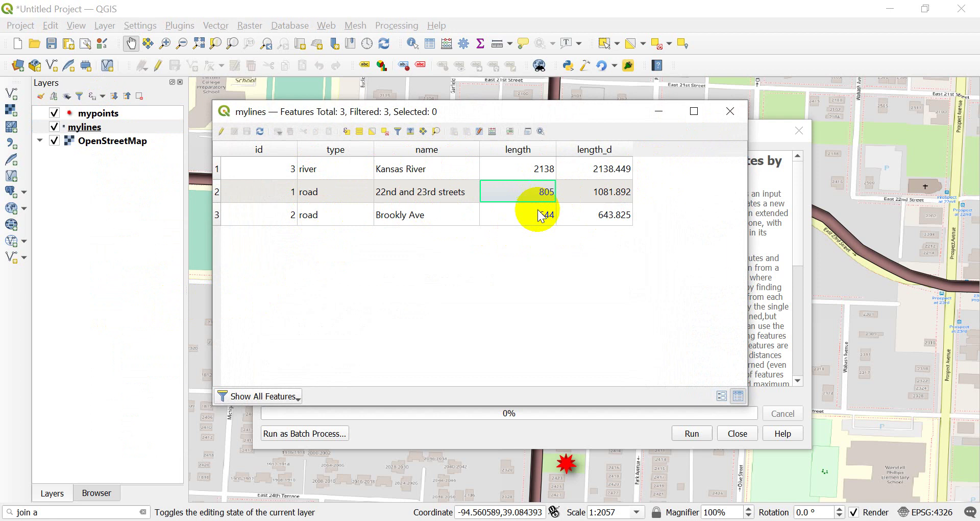
{"action": "left_click", "coordinate": [542, 170]}
{"action": "left_click", "coordinate": [547, 194]}
{"action": "left_click", "coordinate": [545, 215]}
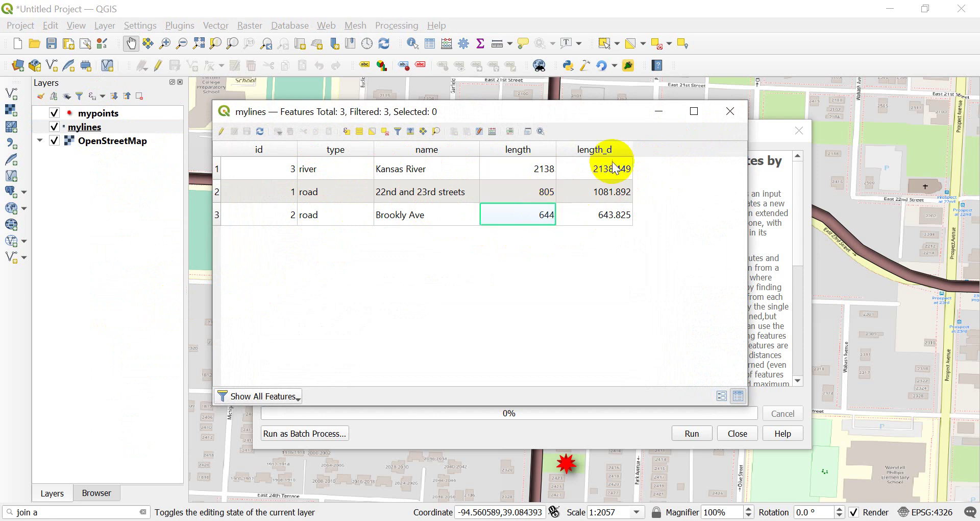
{"action": "left_click", "coordinate": [616, 172]}
{"action": "left_click", "coordinate": [608, 193]}
{"action": "left_click", "coordinate": [608, 215]}
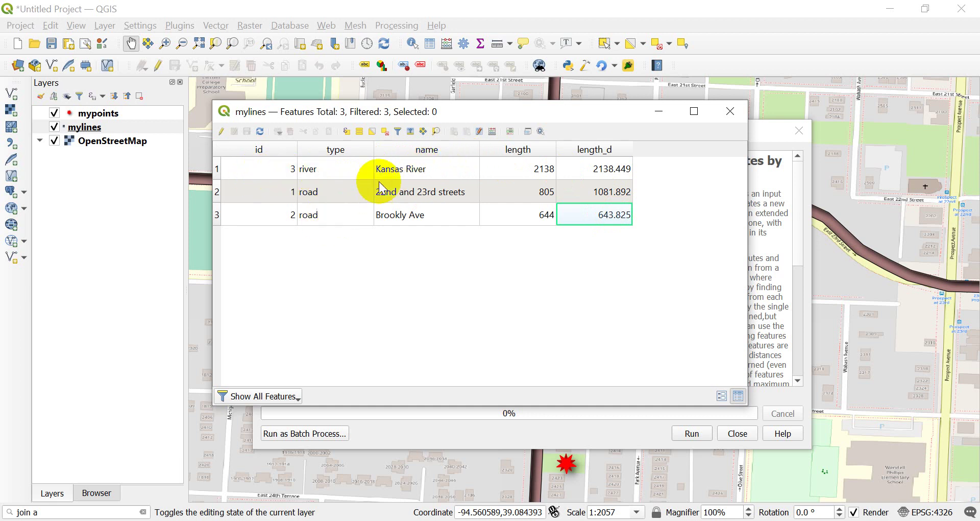
{"action": "left_click", "coordinate": [406, 191]}
{"action": "left_click", "coordinate": [403, 221]}
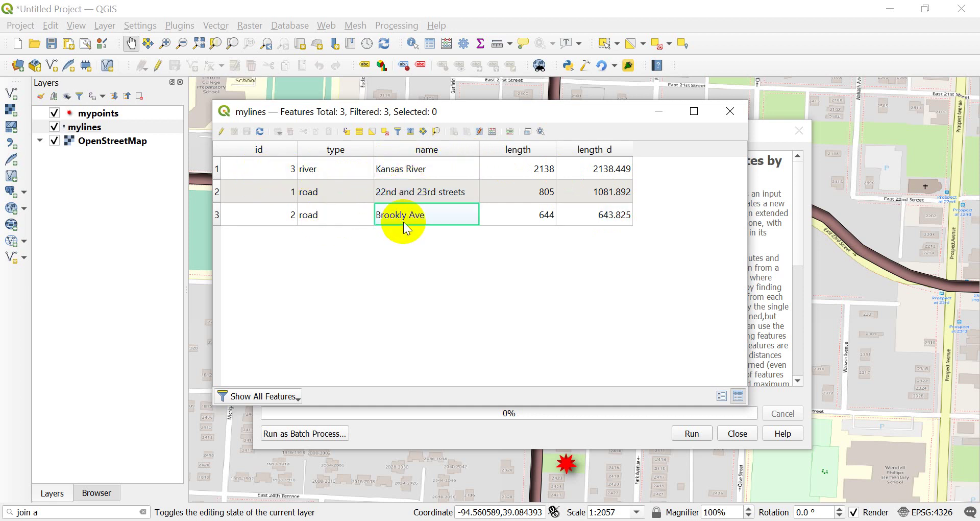
{"action": "left_click", "coordinate": [727, 112]}
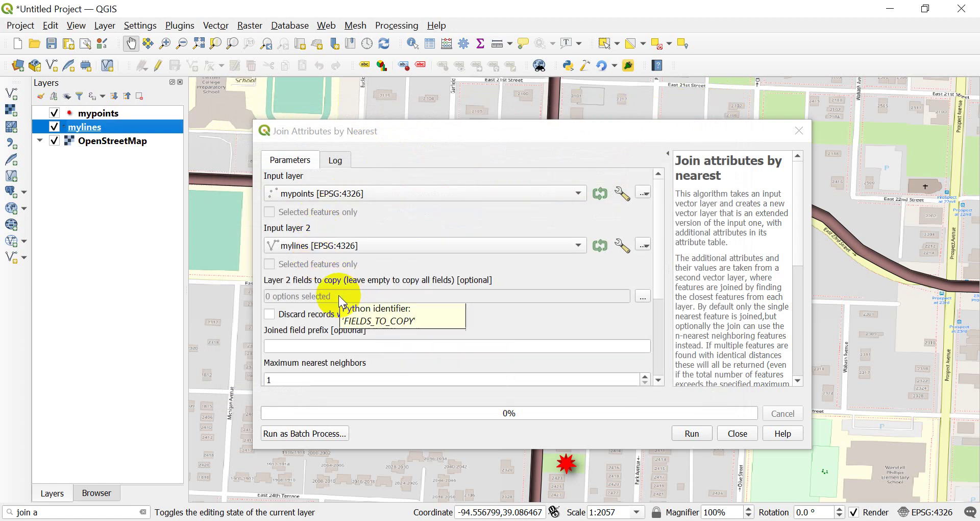
- Set the joined field prefix to my_prefix_, leaving maximum nearest neighbors at 1
{"action": "scroll", "coordinate": [347, 338], "scroll_direction": "down", "scroll_amount": 1}
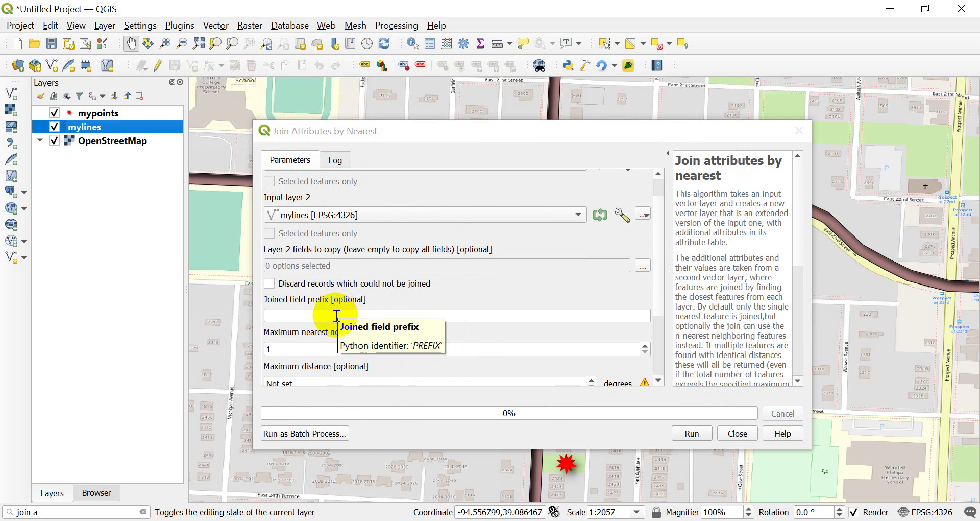
{"action": "left_click", "coordinate": [337, 315]}
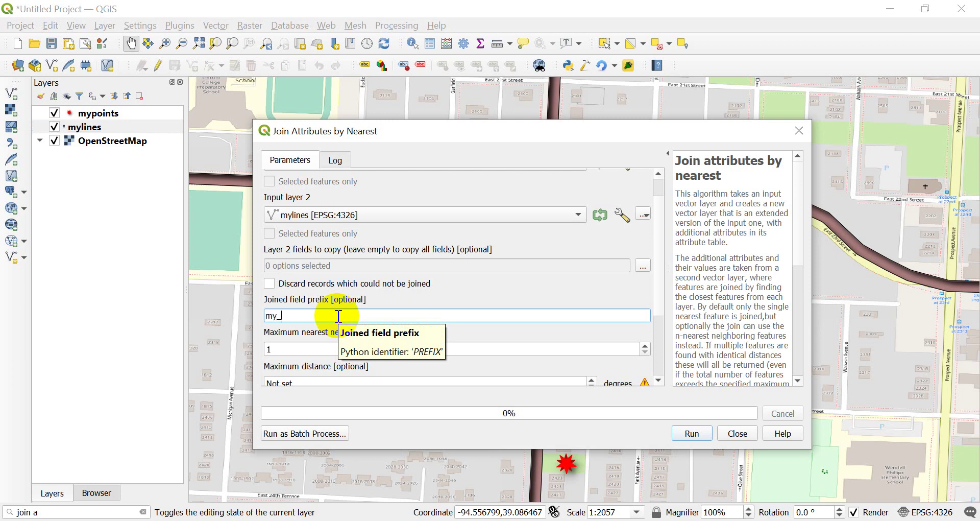
{"action": "type", "text": "my_prefix_"}
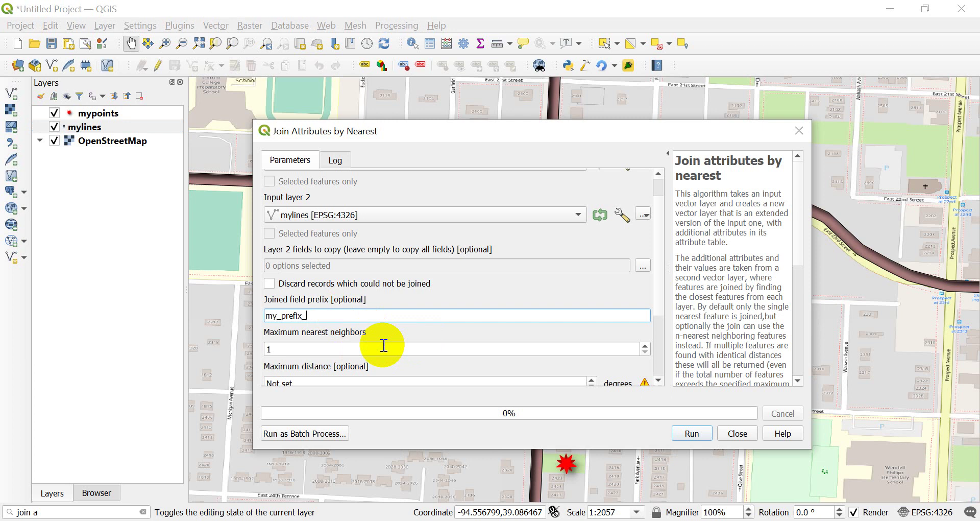
{"action": "left_click", "coordinate": [321, 348]}
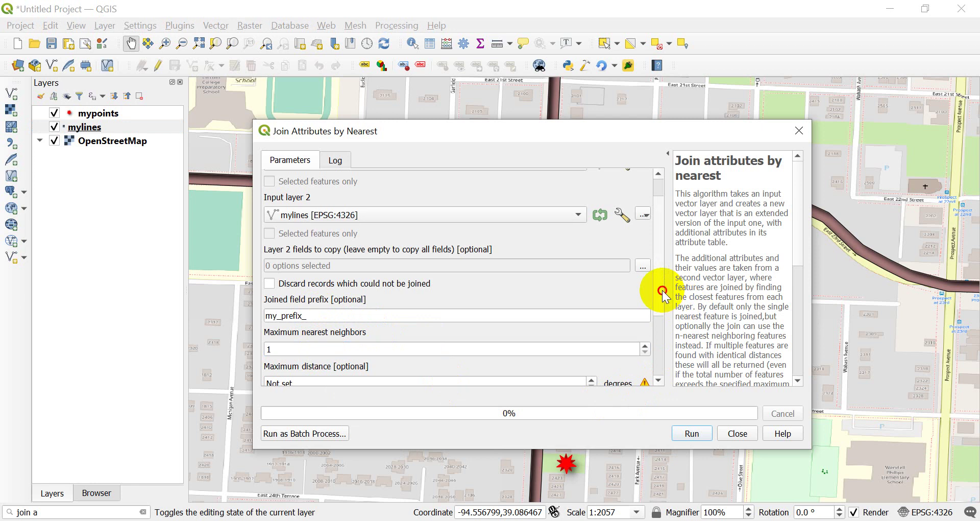
{"action": "scroll", "coordinate": [663, 293], "scroll_direction": "down", "scroll_amount": 2}
{"action": "scroll", "coordinate": [663, 305], "scroll_direction": "down", "scroll_amount": 3}
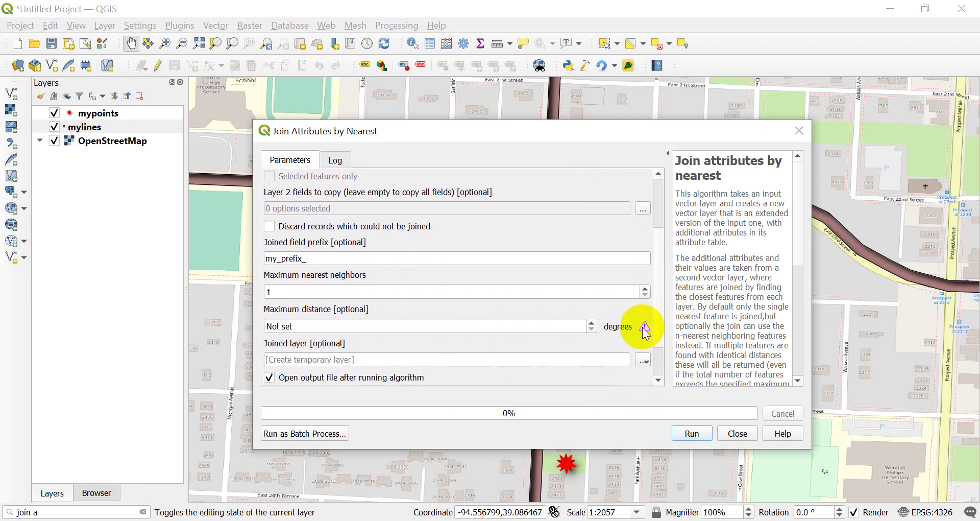
{"action": "mouse_move", "coordinate": [644, 329]}
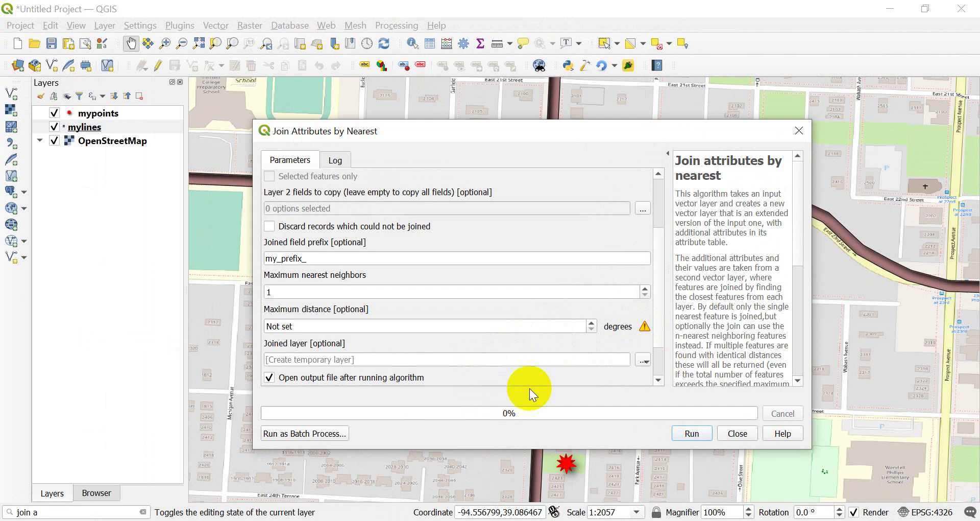
{"action": "scroll", "coordinate": [516, 373], "scroll_direction": "down", "scroll_amount": 2}
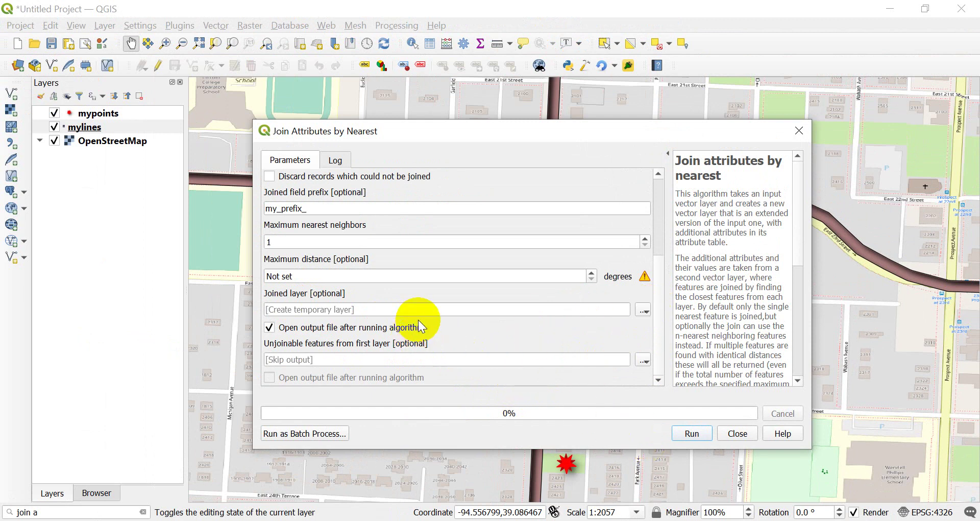
{"action": "scroll", "coordinate": [418, 319], "scroll_direction": "up", "scroll_amount": 5}
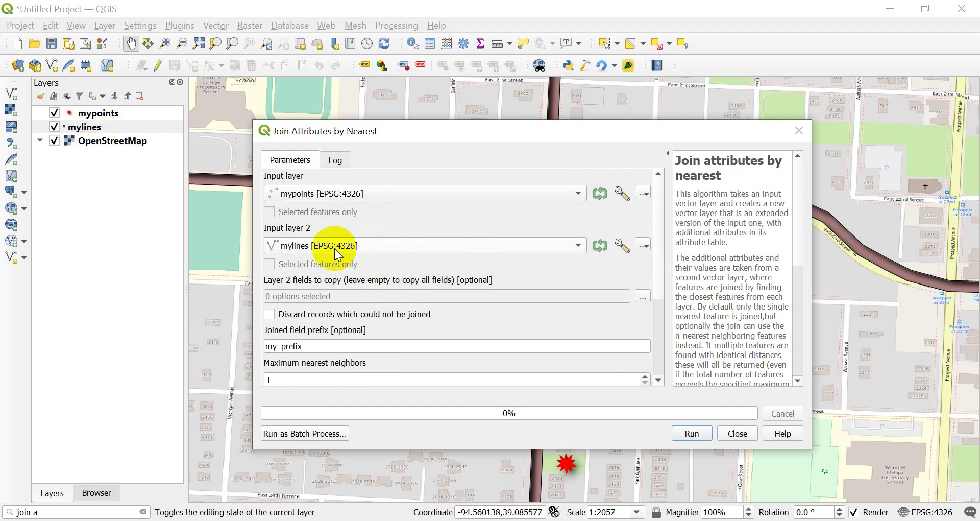
- Run the nearest join, adding a Joined layer with 7 joined features, and close the dialog
{"action": "left_click", "coordinate": [689, 434]}
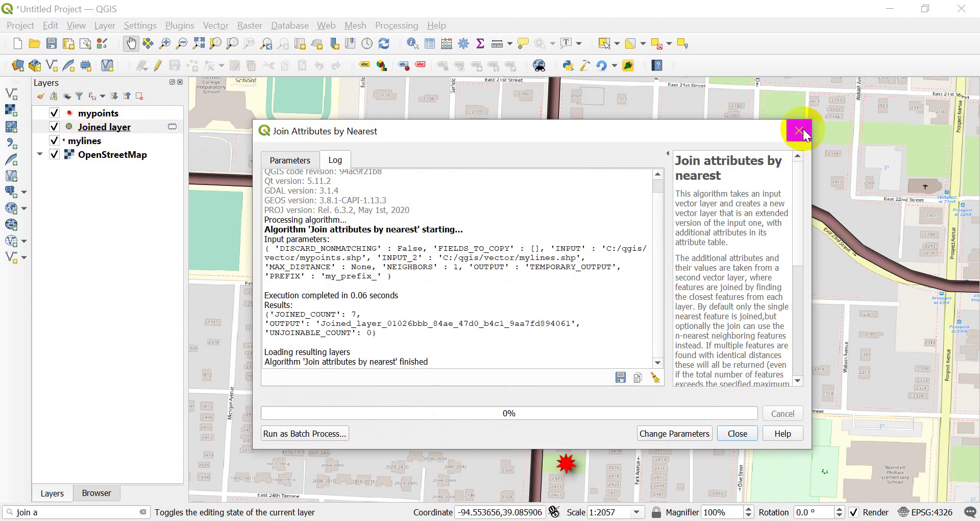
{"action": "left_click", "coordinate": [737, 432]}
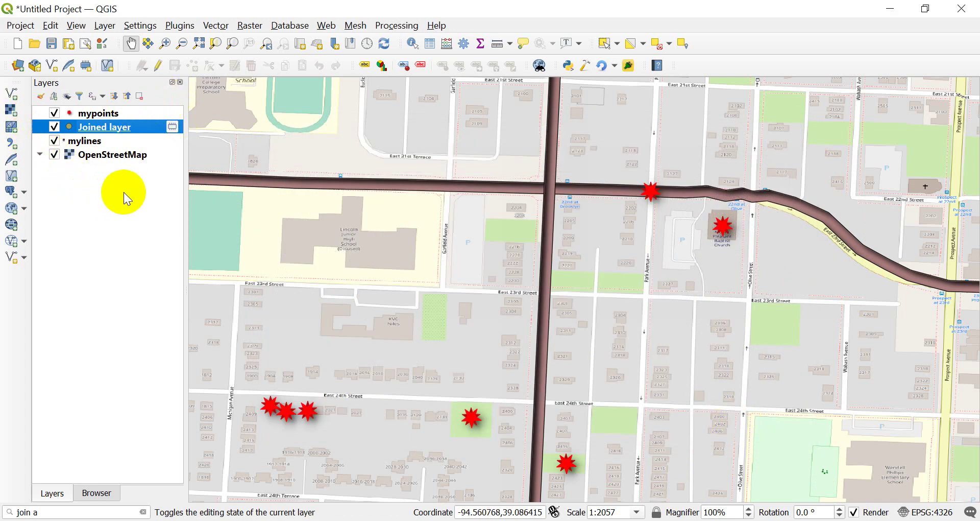
- Hide the mypoints layer and open the Joined layer's attribute table
{"action": "left_click", "coordinate": [55, 113]}
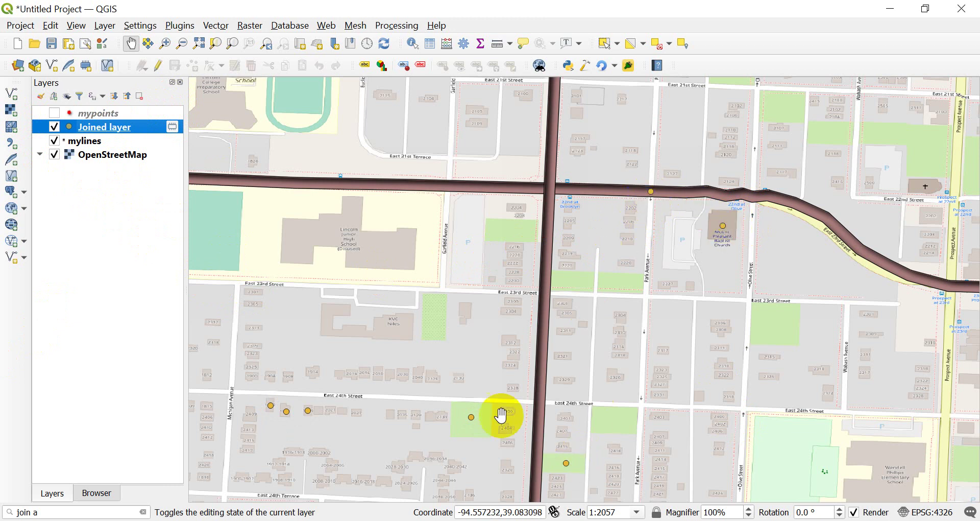
{"action": "right_click", "coordinate": [98, 127]}
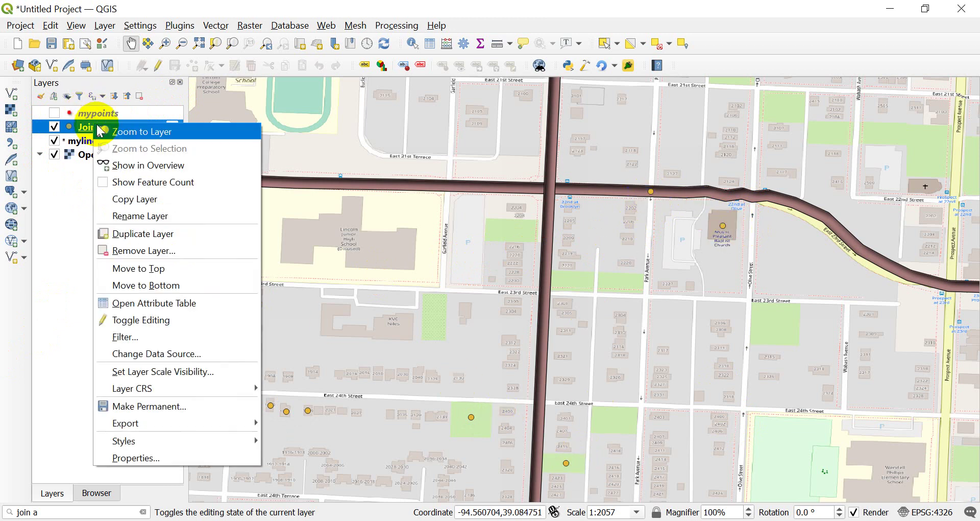
{"action": "left_click", "coordinate": [156, 302]}
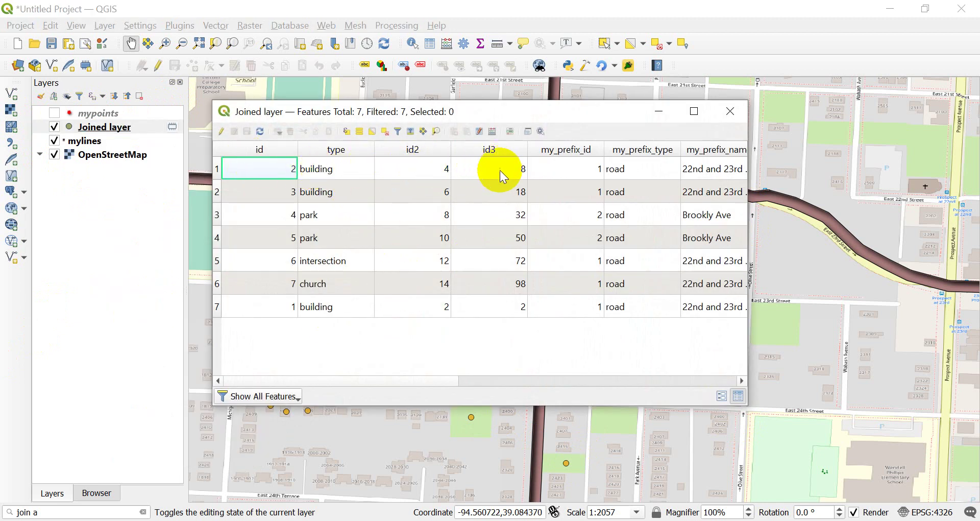
{"action": "left_click_drag", "start_coordinate": [354, 379], "coordinate": [393, 372]}
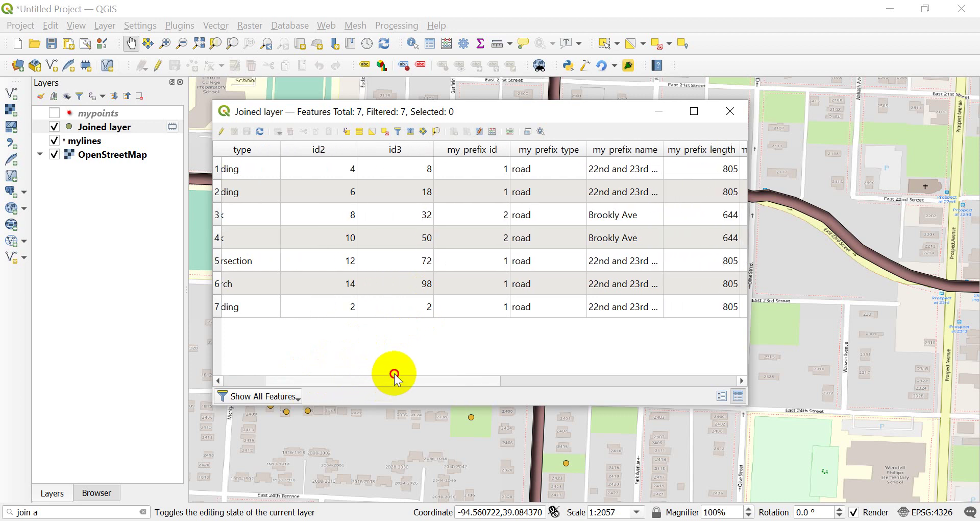
- Sort the table ascending by my_prefix_id and scroll through the distance and nearest-coordinate columns
{"action": "left_click", "coordinate": [461, 150]}
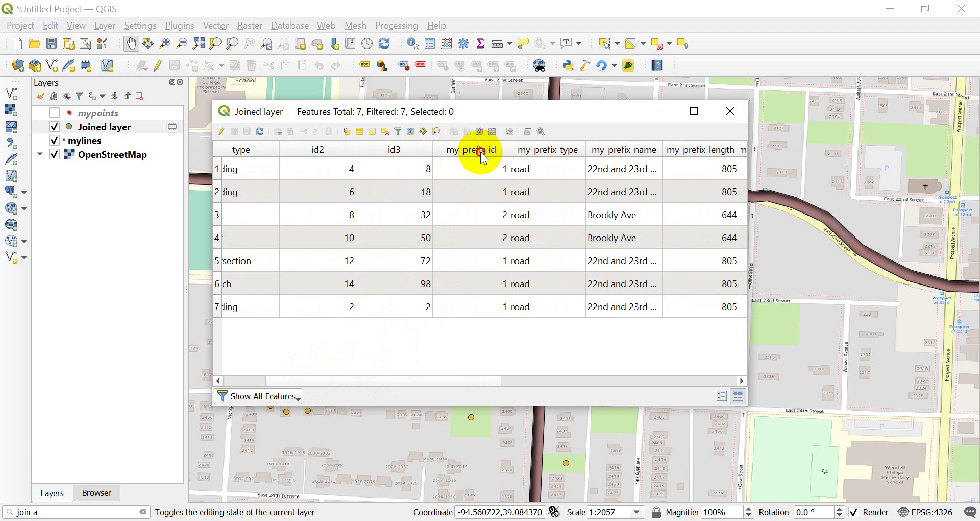
{"action": "left_click", "coordinate": [497, 149]}
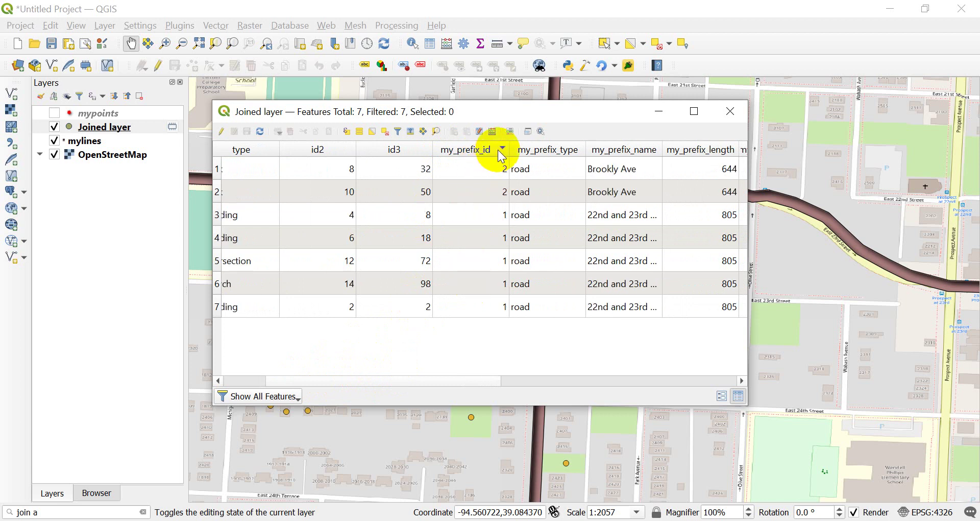
{"action": "left_click", "coordinate": [508, 151]}
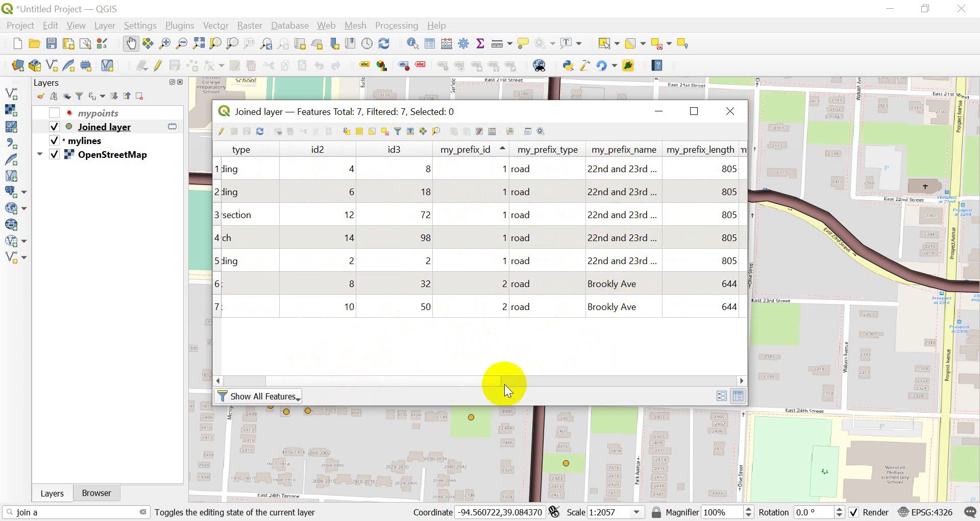
{"action": "left_click_drag", "start_coordinate": [485, 382], "coordinate": [532, 376]}
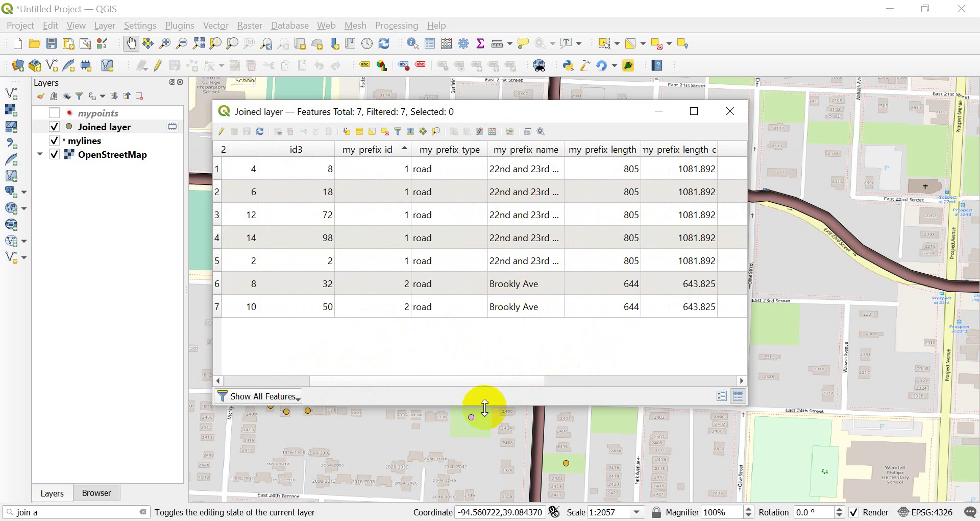
{"action": "left_click_drag", "start_coordinate": [422, 384], "coordinate": [322, 385]}
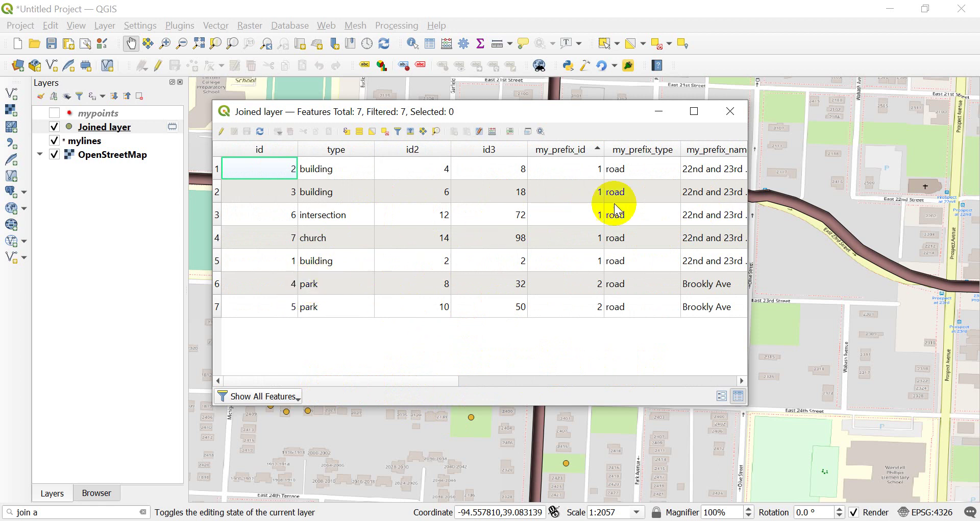
- Close the attribute table, remove the old Joined layer, and show mypoints again
{"action": "left_click", "coordinate": [729, 112]}
{"action": "right_click", "coordinate": [108, 126]}
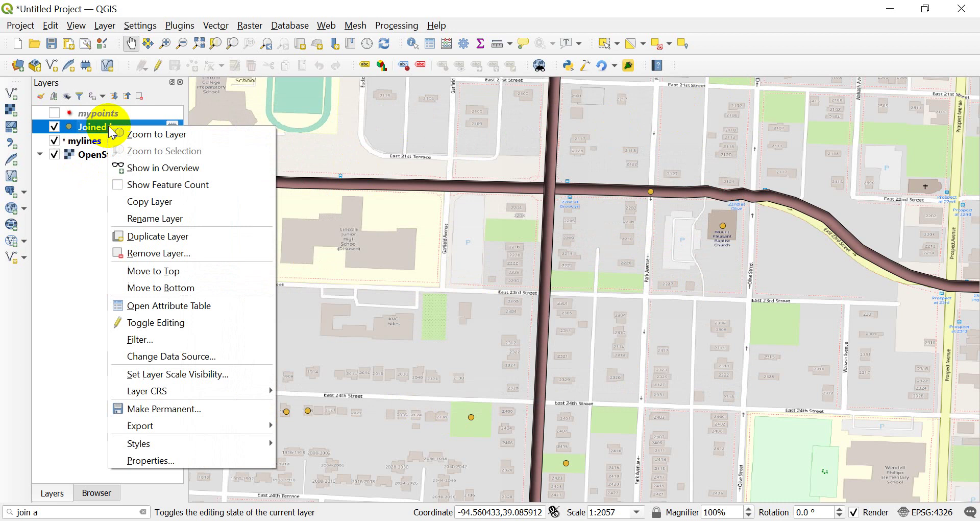
{"action": "key", "text": "Escape"}
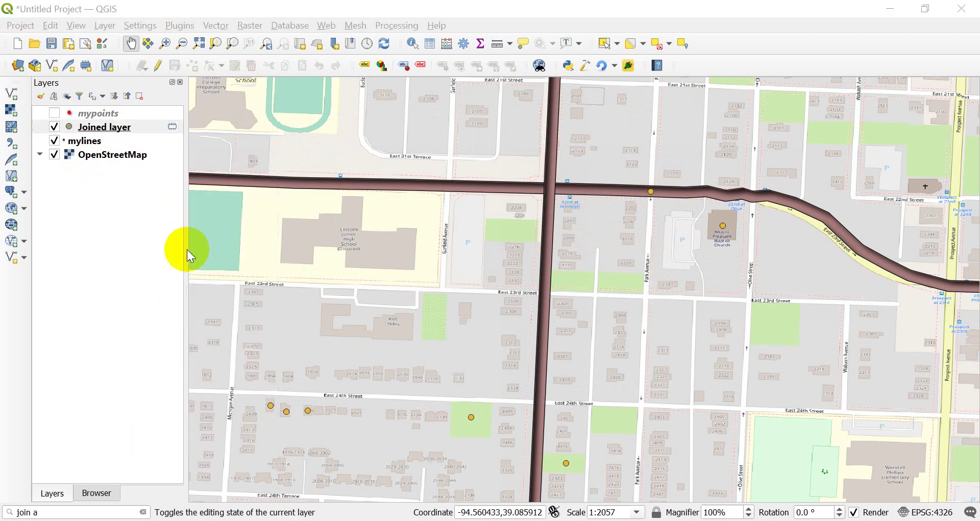
{"action": "left_click", "coordinate": [495, 287]}
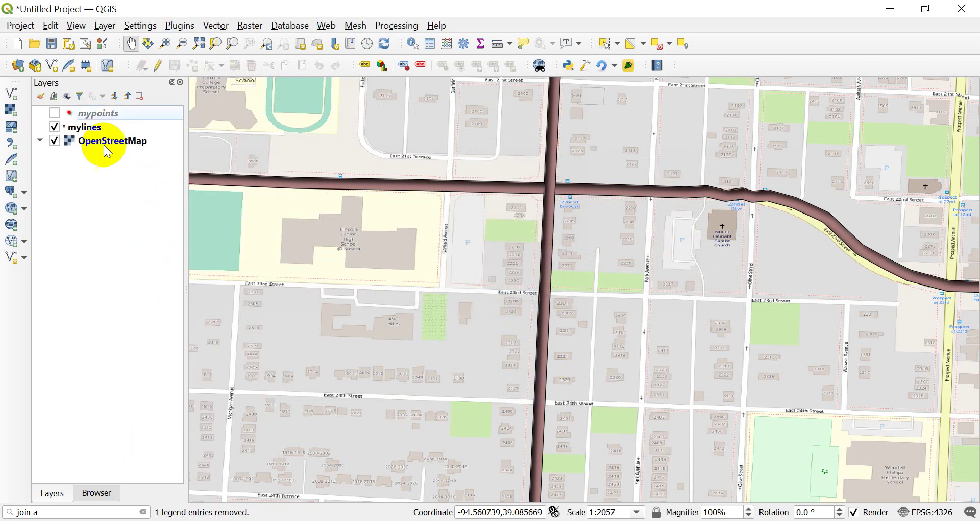
{"action": "left_click", "coordinate": [55, 113]}
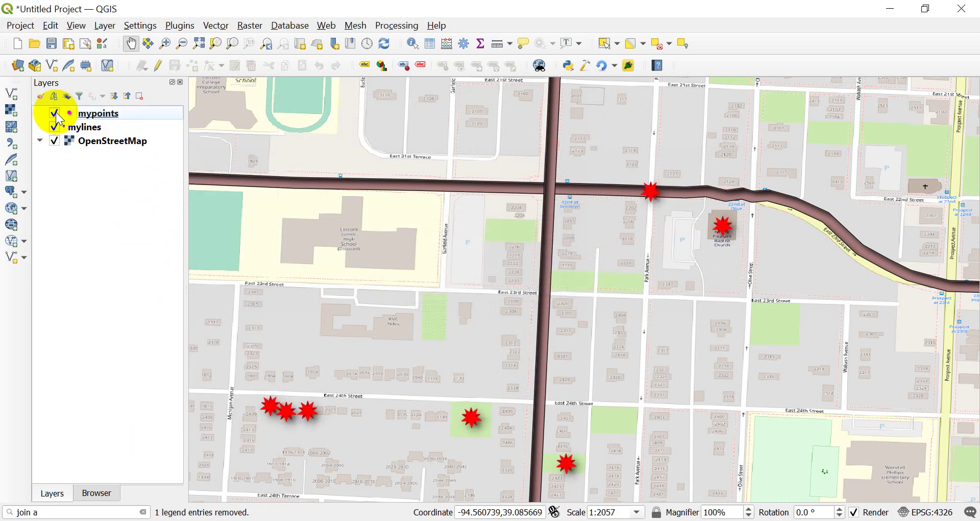
- Open Join attributes by nearest from the search and set mylines as input layer 2
{"action": "left_click", "coordinate": [76, 511]}
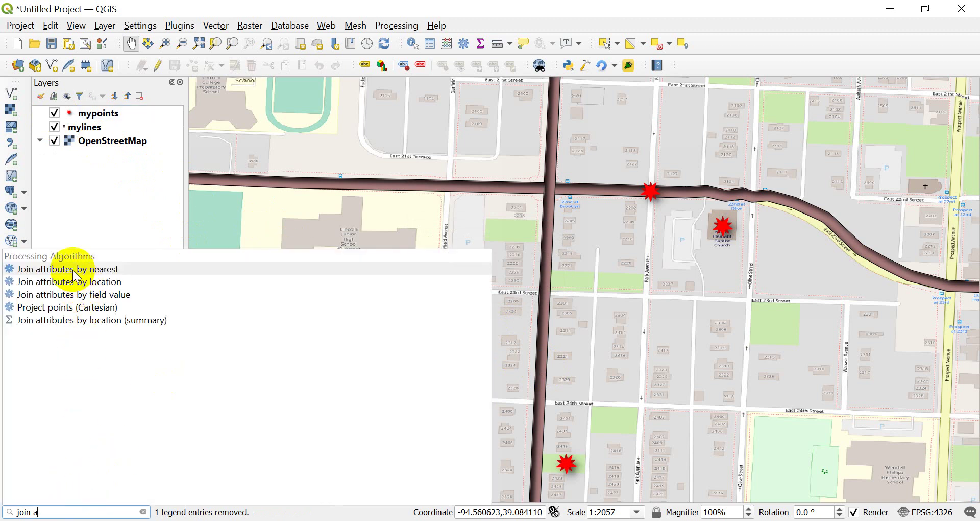
{"action": "left_click", "coordinate": [74, 270]}
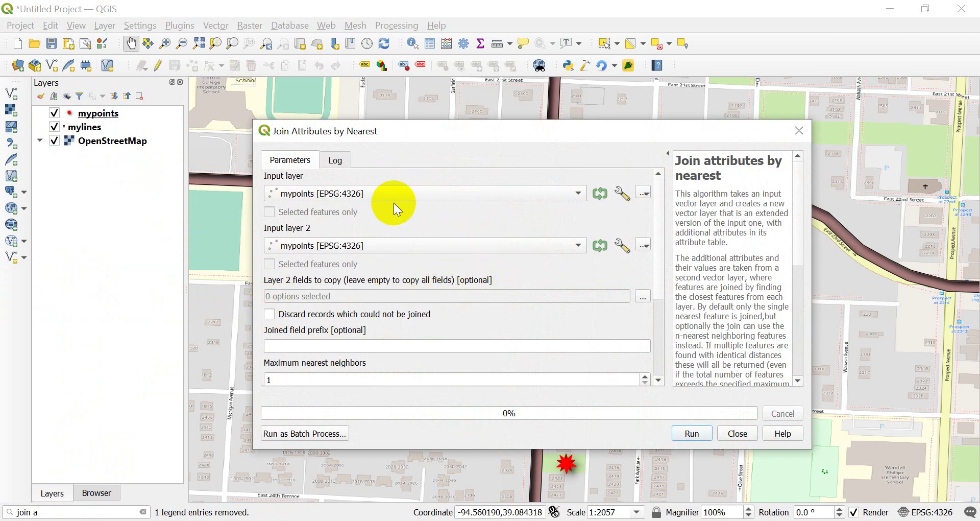
{"action": "left_click", "coordinate": [416, 245]}
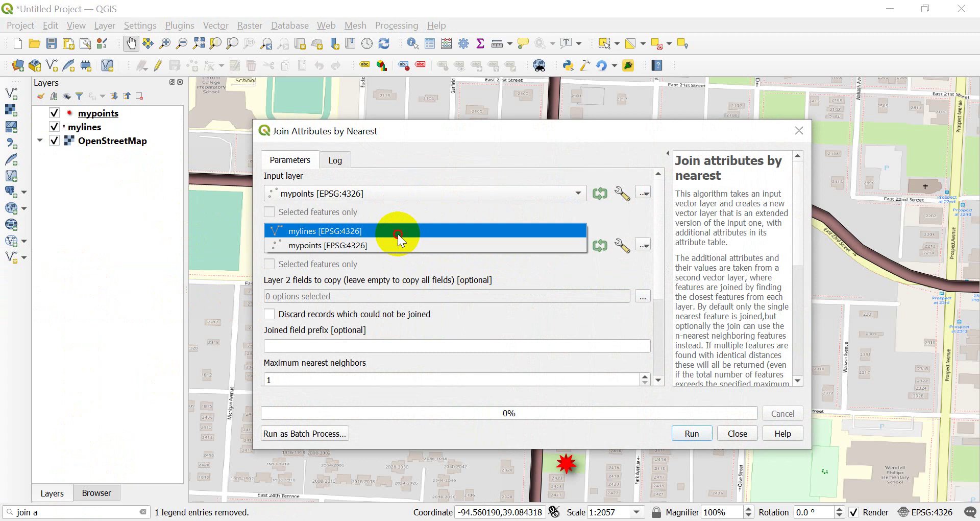
{"action": "left_click", "coordinate": [397, 233]}
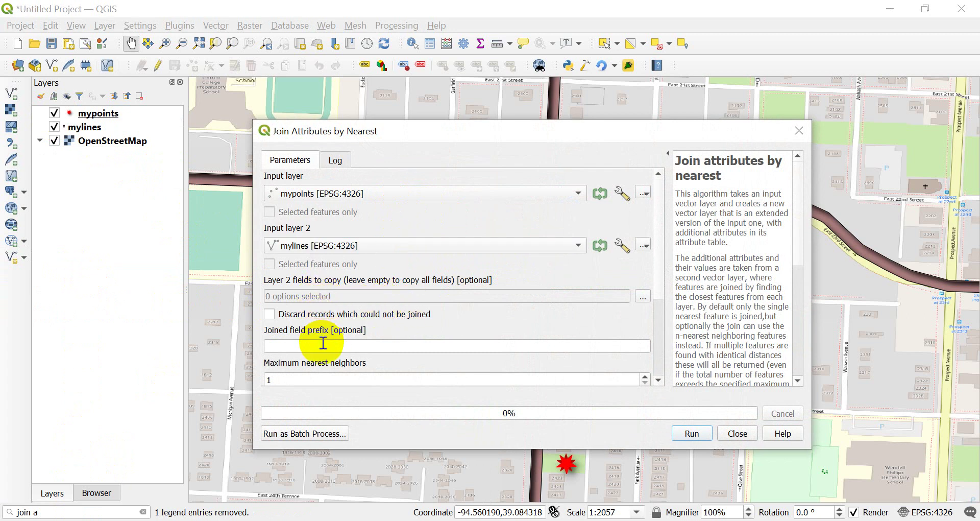
- Set maximum nearest neighbors to 2 and run the join
{"action": "left_click", "coordinate": [259, 378]}
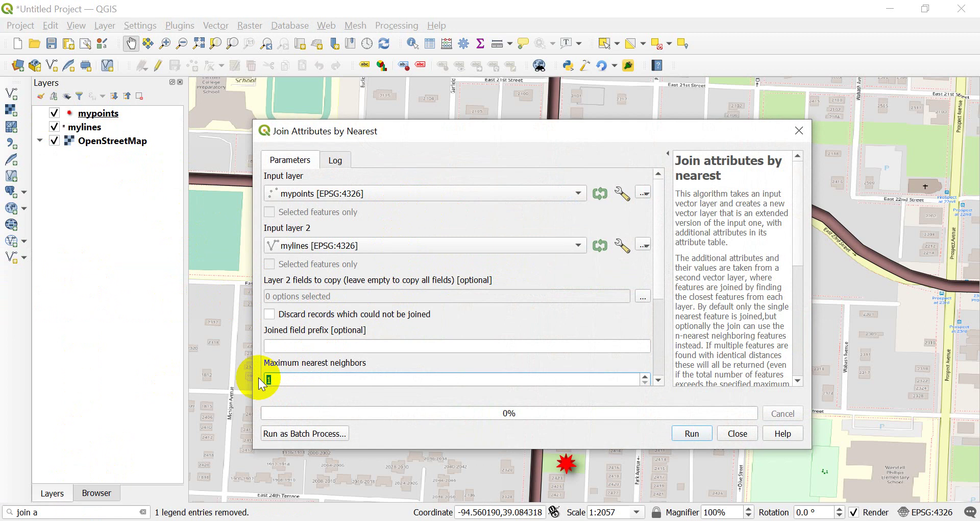
{"action": "type", "text": "2"}
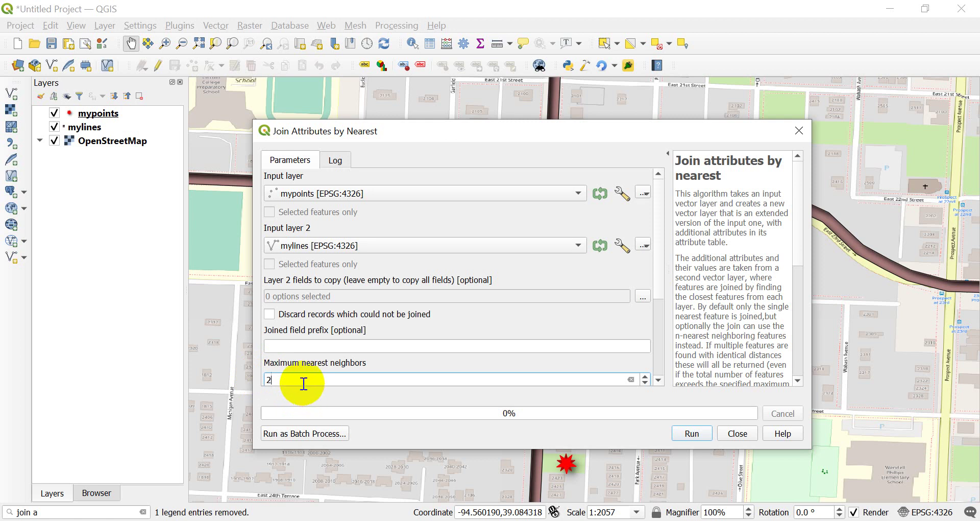
{"action": "double_click", "coordinate": [373, 375]}
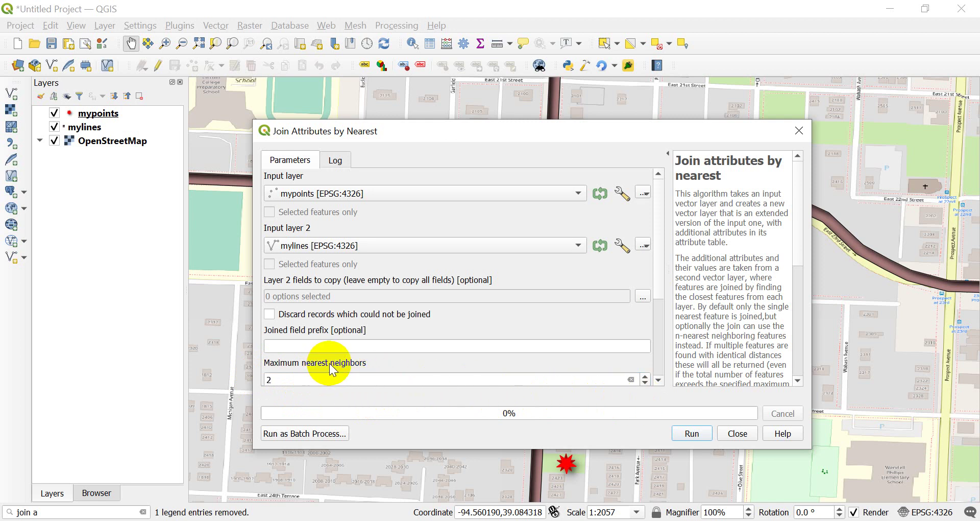
{"action": "scroll", "coordinate": [695, 291], "scroll_direction": "down", "scroll_amount": 1}
{"action": "scroll", "coordinate": [509, 343], "scroll_direction": "down", "scroll_amount": 3}
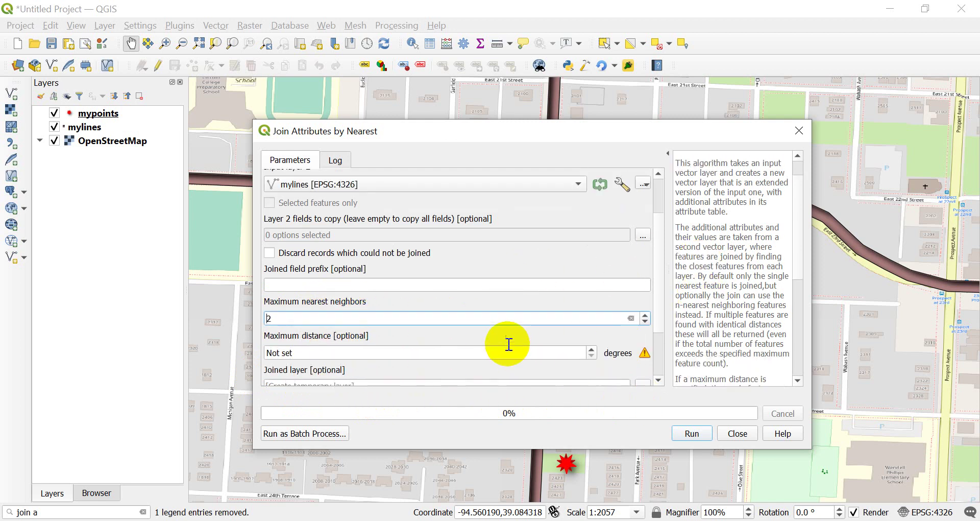
{"action": "scroll", "coordinate": [508, 343], "scroll_direction": "down", "scroll_amount": 2}
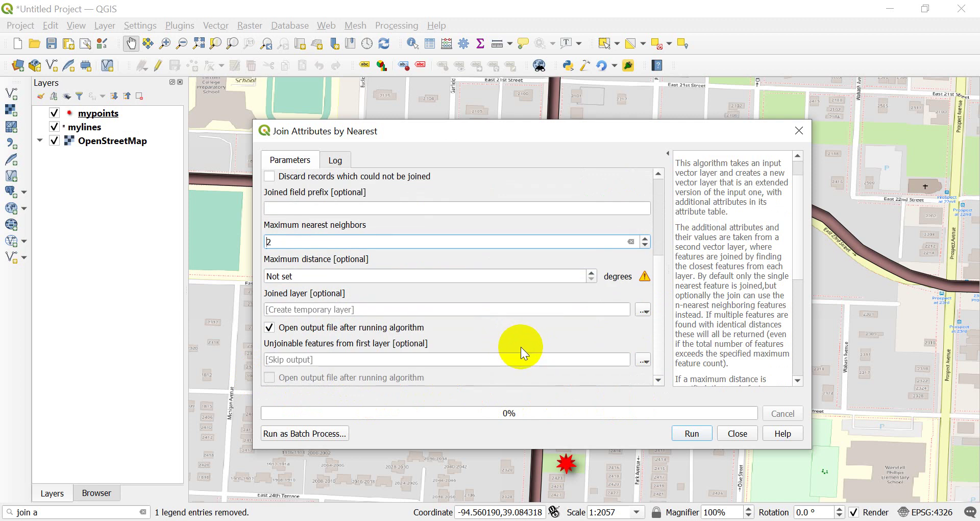
{"action": "left_click", "coordinate": [692, 433]}
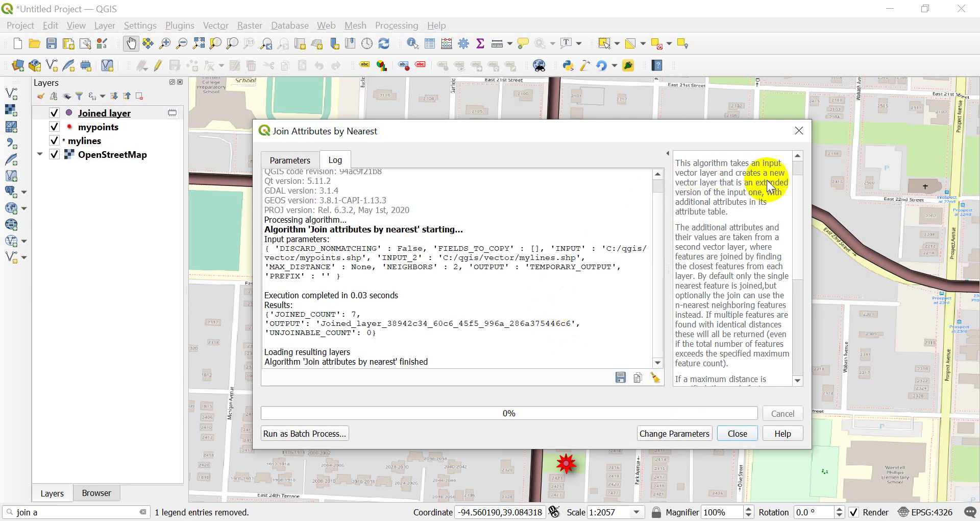
- Close the join dialog, hide mypoints, and open the new Joined layer's attribute table
{"action": "left_click", "coordinate": [799, 131]}
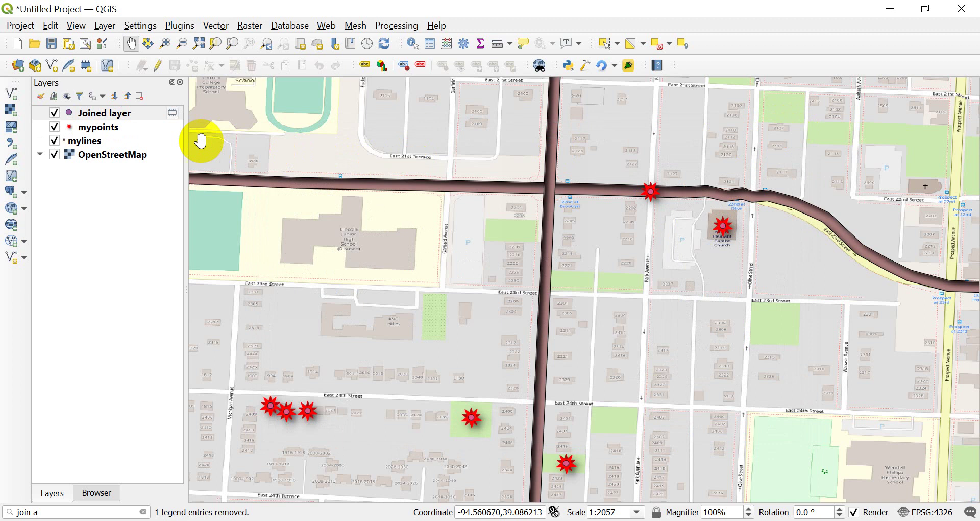
{"action": "left_click", "coordinate": [57, 128]}
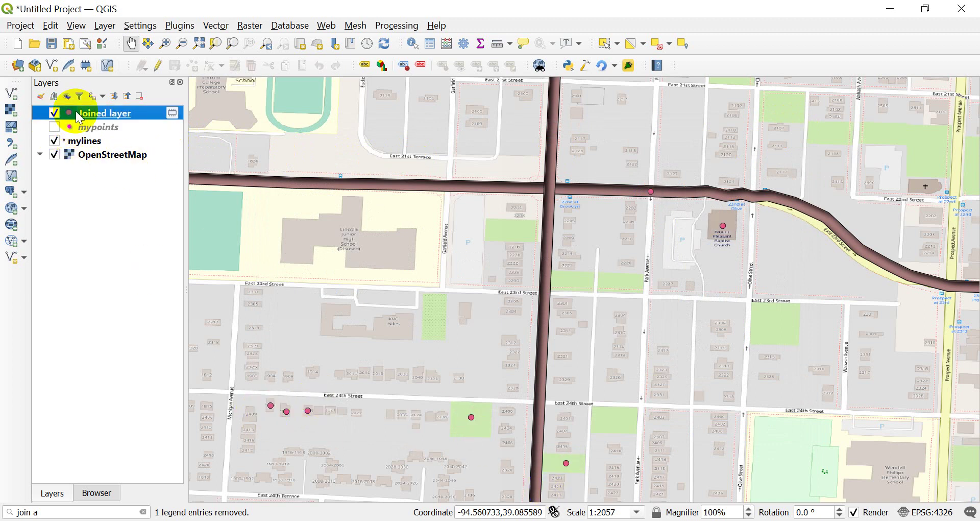
{"action": "left_click", "coordinate": [90, 113]}
{"action": "right_click", "coordinate": [90, 114]}
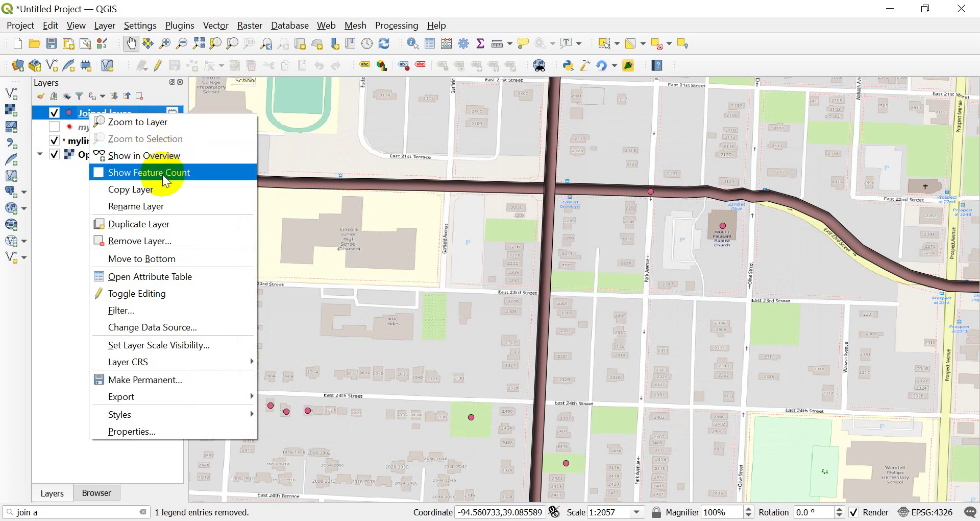
{"action": "left_click", "coordinate": [164, 273]}
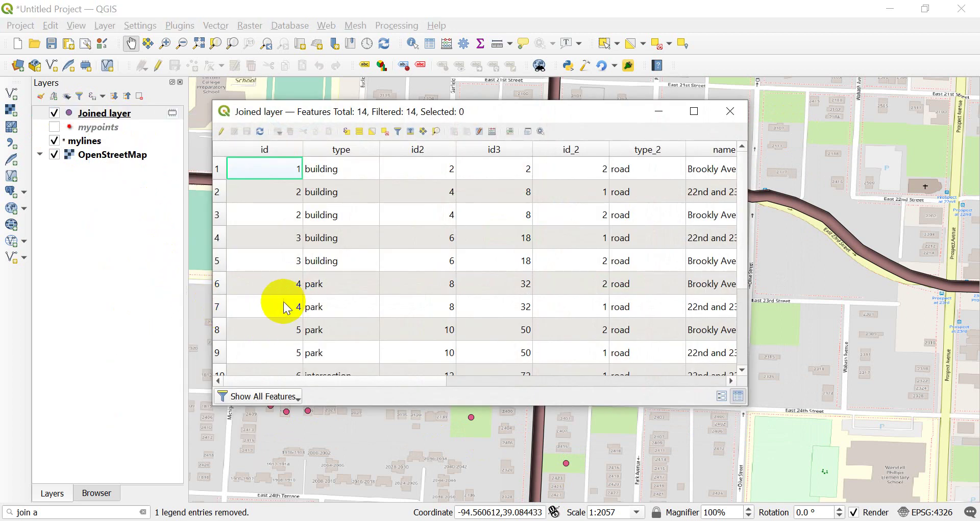
- Scroll through the 14 joined features and widen the table window to show full road names
{"action": "scroll", "coordinate": [284, 301], "scroll_direction": "down", "scroll_amount": 2}
{"action": "scroll", "coordinate": [284, 302], "scroll_direction": "up", "scroll_amount": 2}
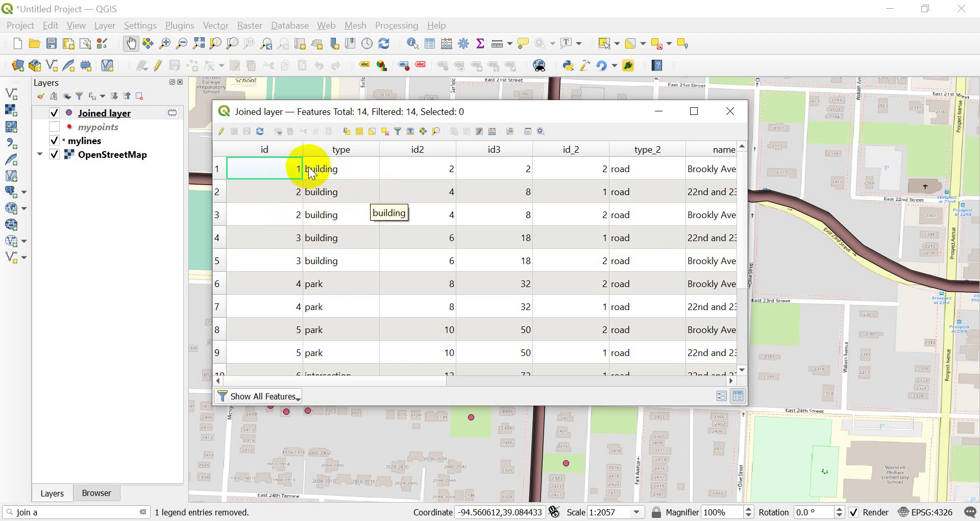
{"action": "scroll", "coordinate": [312, 185], "scroll_direction": "down", "scroll_amount": 2}
{"action": "scroll", "coordinate": [308, 178], "scroll_direction": "up", "scroll_amount": 1}
{"action": "scroll", "coordinate": [308, 179], "scroll_direction": "down", "scroll_amount": 1}
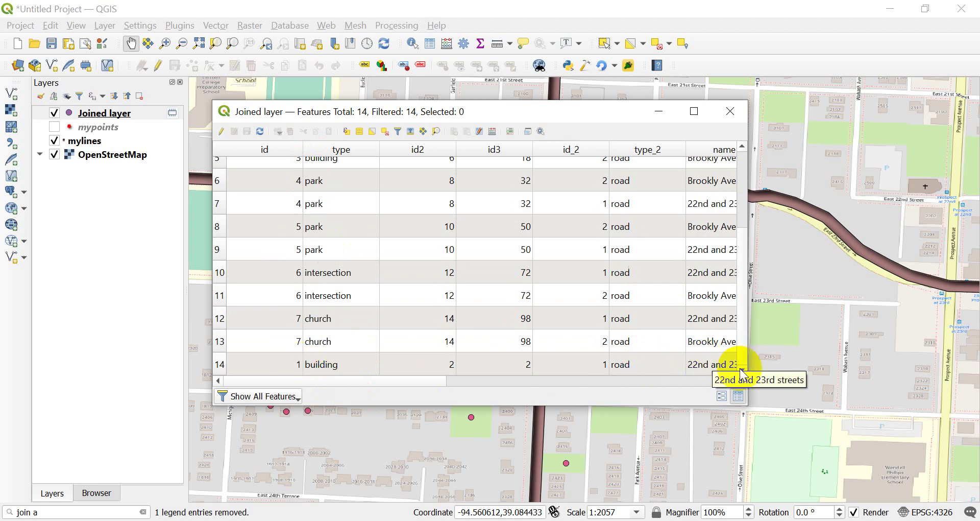
{"action": "left_click_drag", "start_coordinate": [748, 352], "coordinate": [813, 351]}
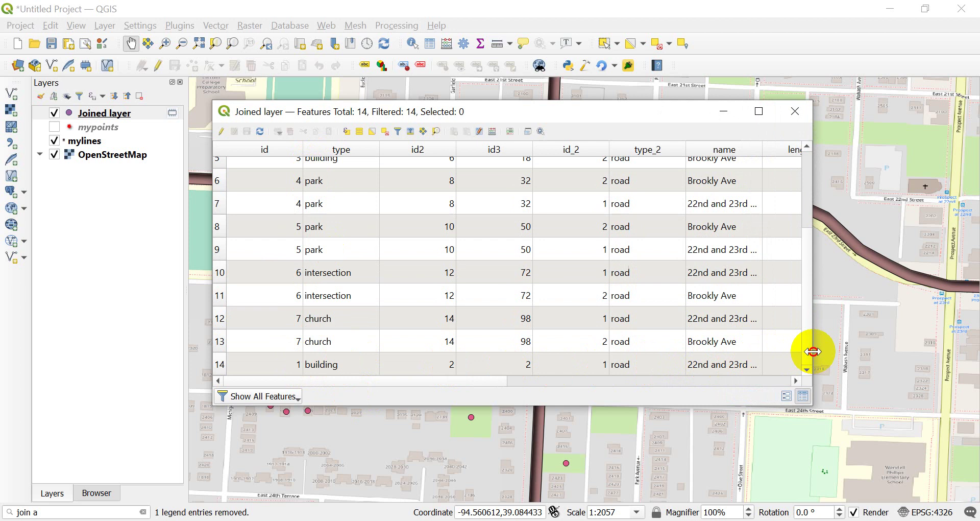
{"action": "scroll", "coordinate": [597, 312], "scroll_direction": "up", "scroll_amount": 2}
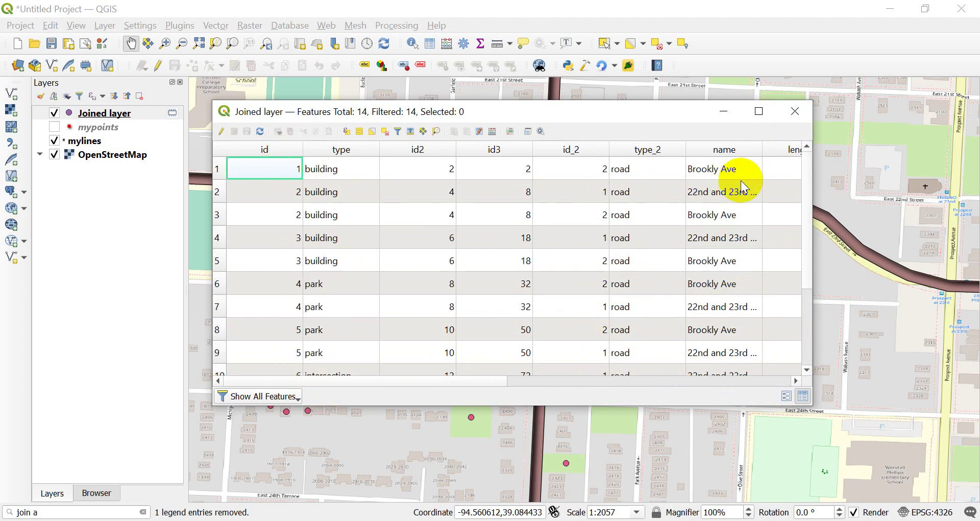
{"action": "left_click_drag", "start_coordinate": [494, 381], "coordinate": [798, 390]}
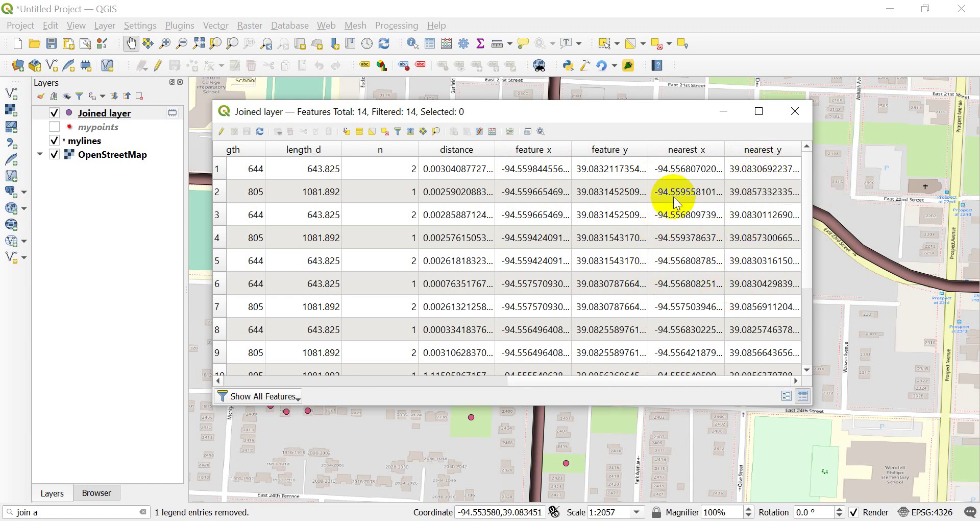
{"action": "left_click_drag", "start_coordinate": [626, 380], "coordinate": [340, 397]}
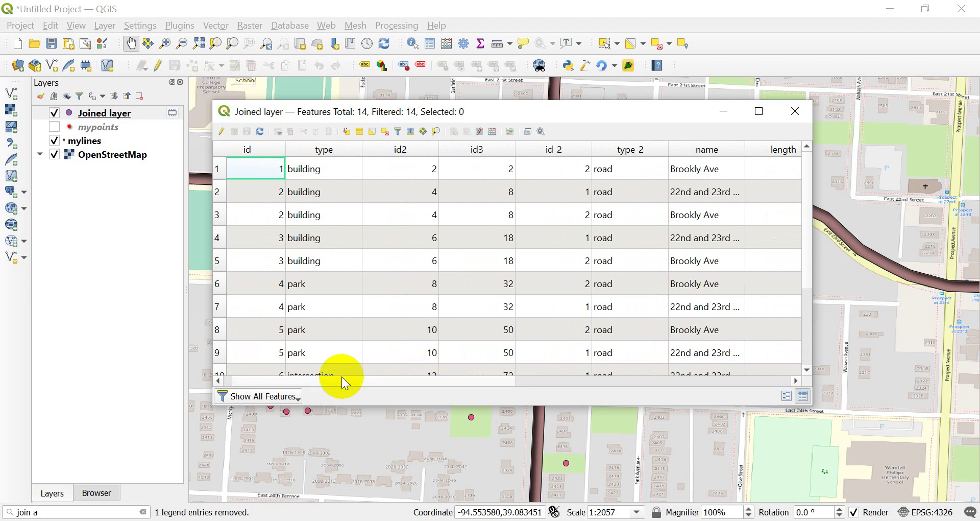